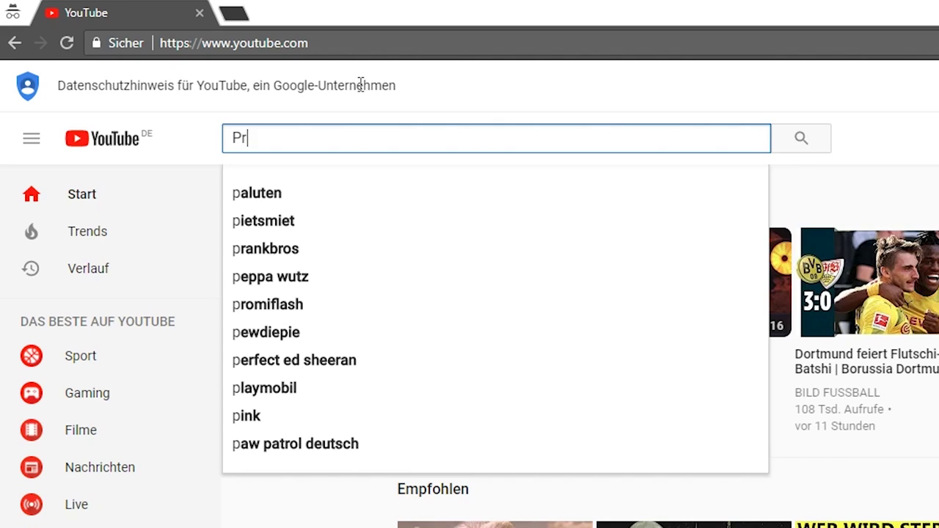
Search YouTube for "premiere pro cc 2017 crack"
text(emiere)
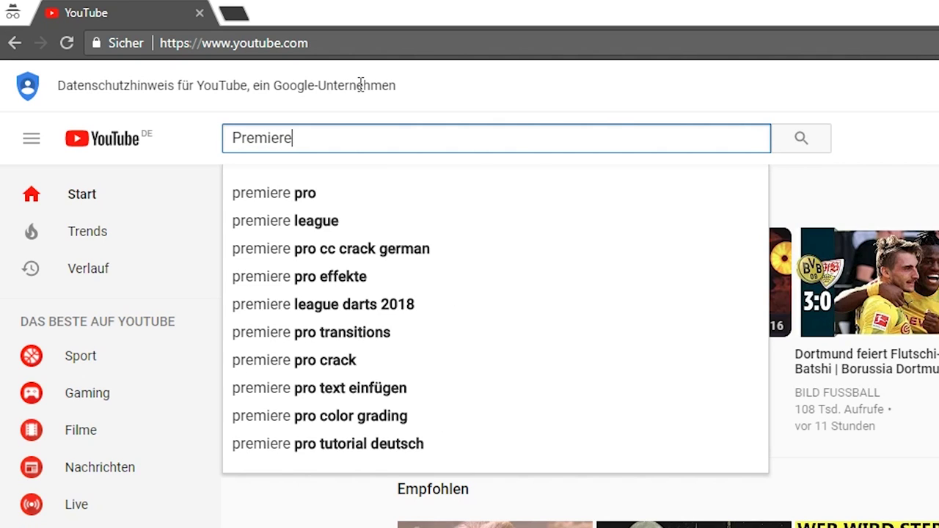
text( pro cc 2017)
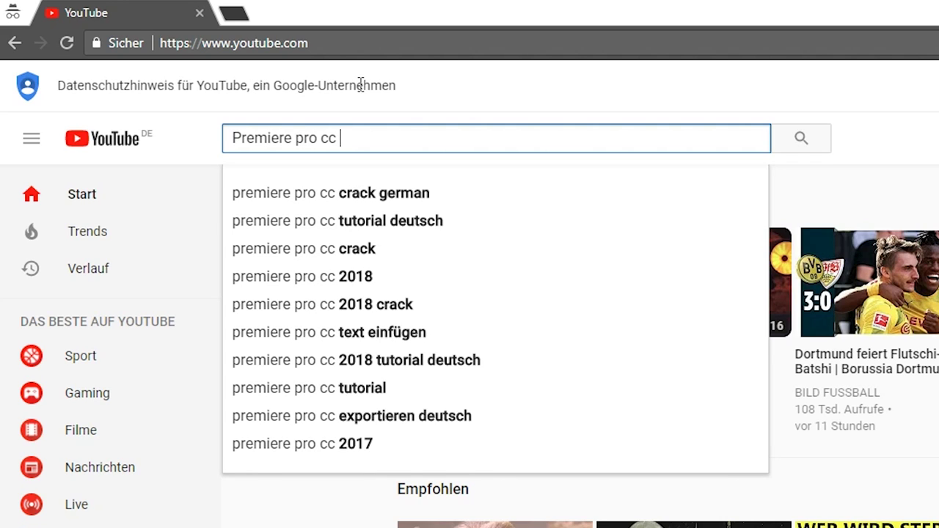
key(Down)
key(Down)
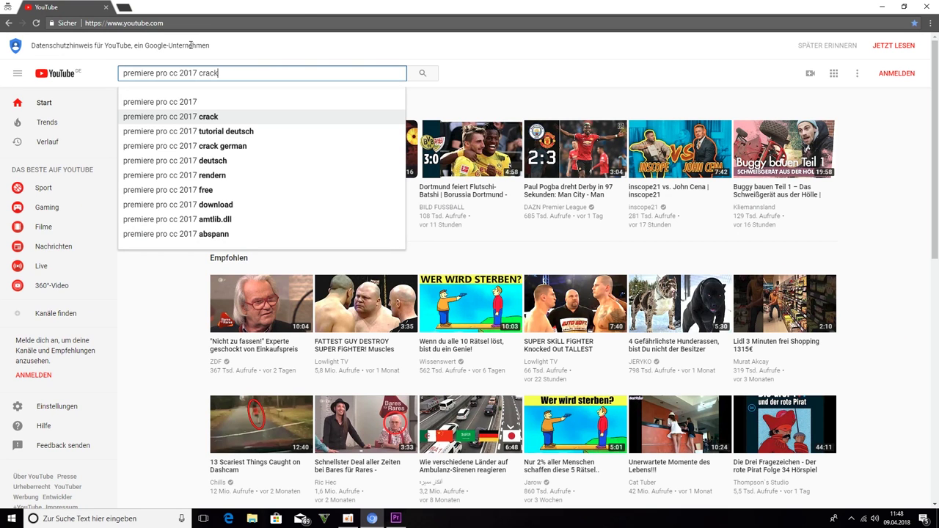
key(Return)
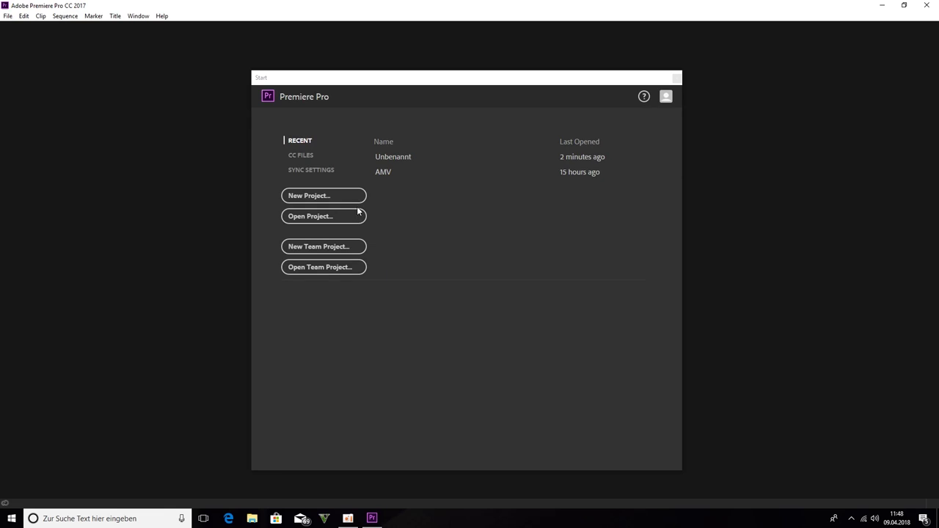
Create a new Premiere Pro project named "AMV Tutorial" with the default location and settings
click(325, 196)
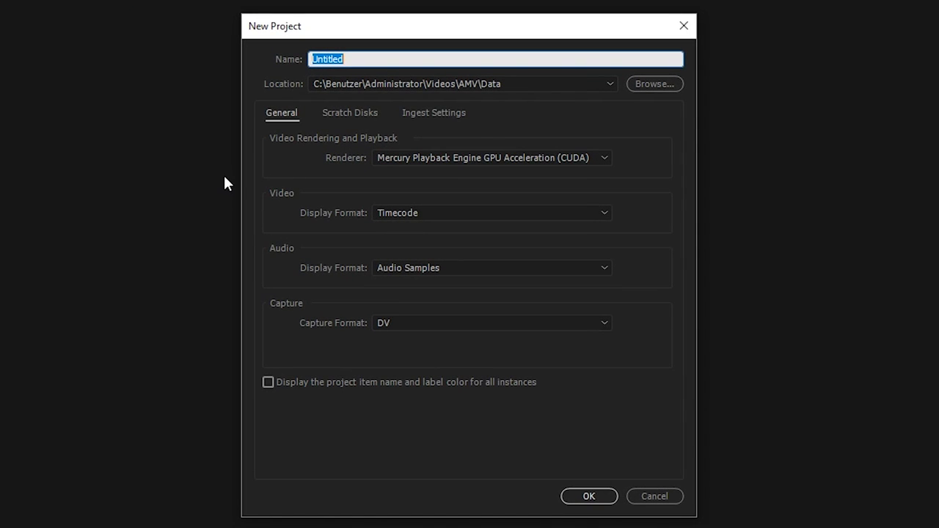
text(AMV Tutorial)
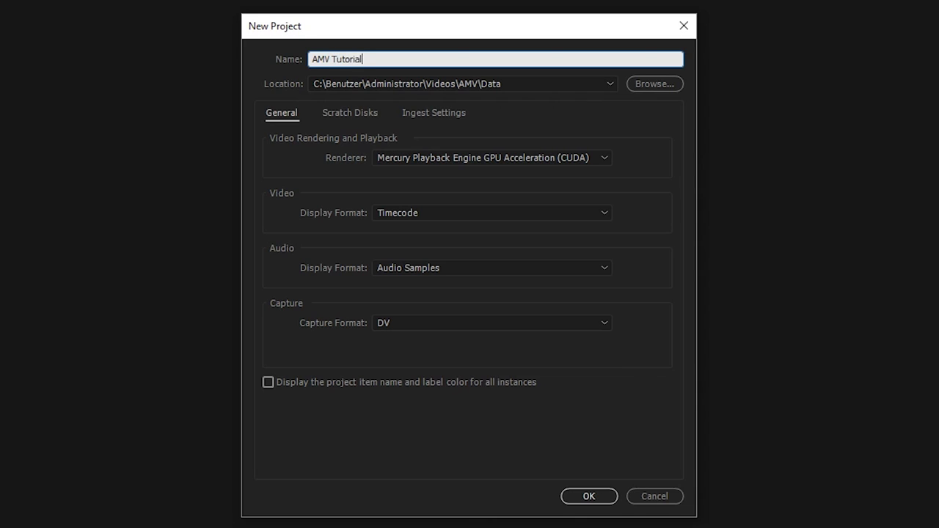
key(Return)
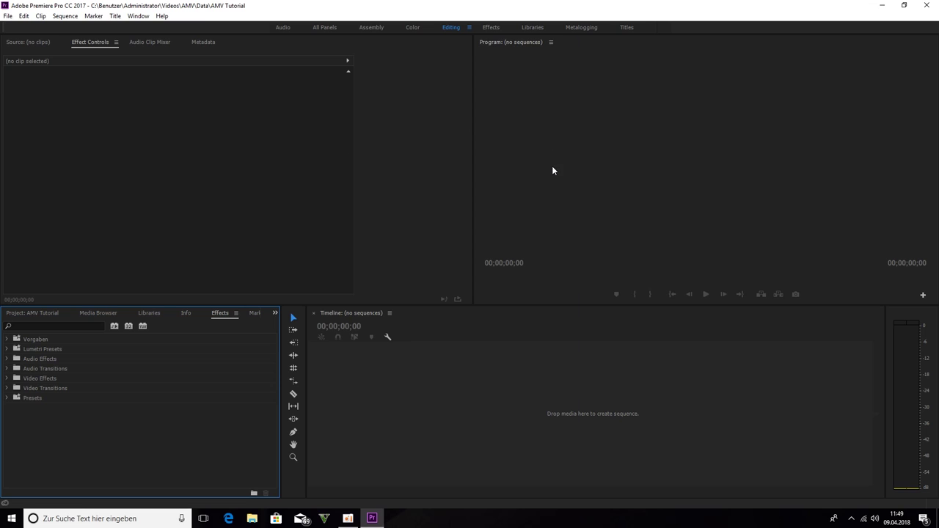
click(138, 16)
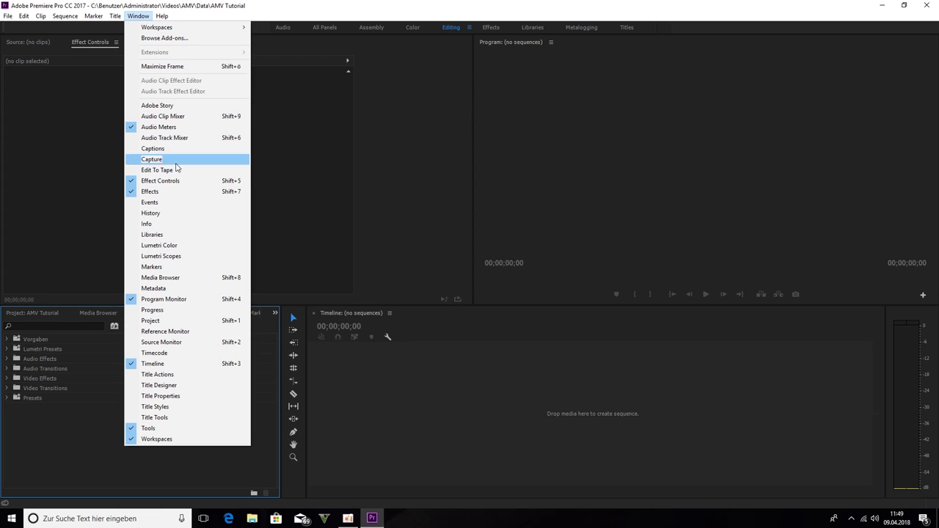
click(404, 164)
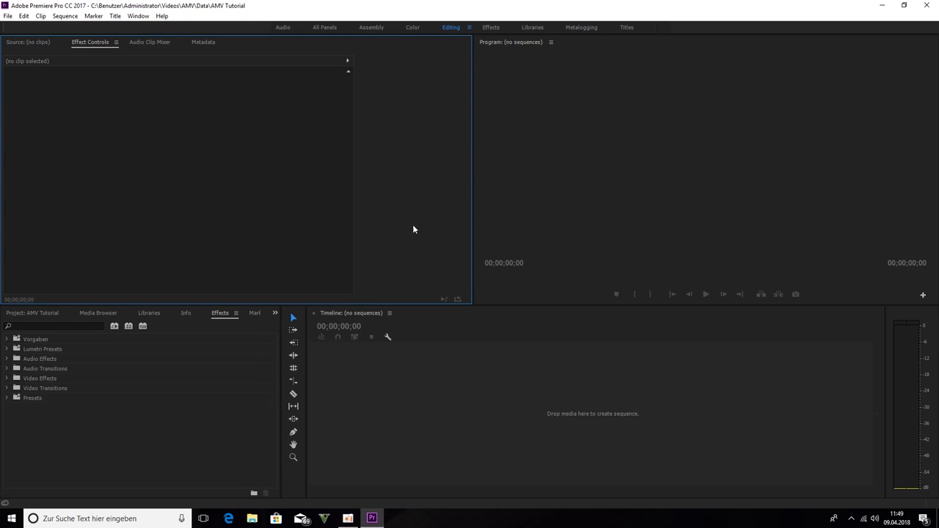
Switch to File Explorer to fetch the song for the timeline
click(252, 519)
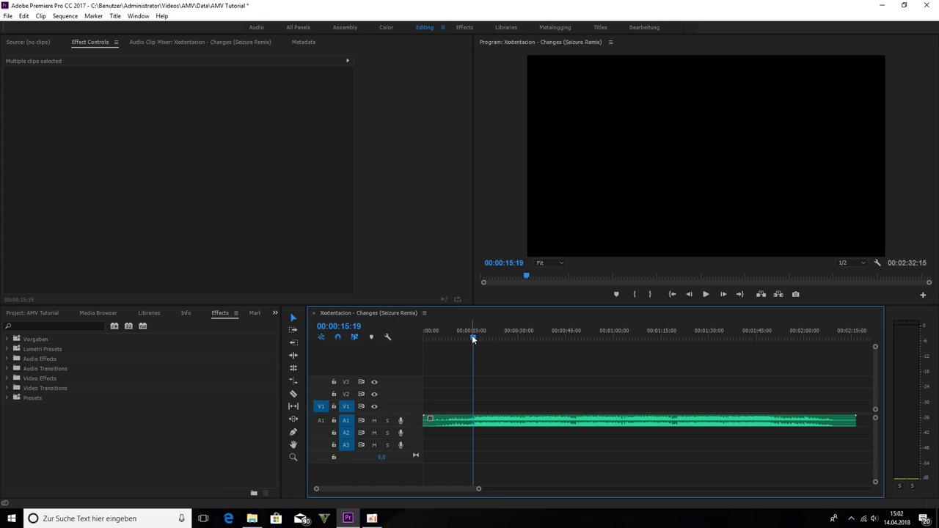
Listen to the song from about 00:00:15:18 and return the playhead to the start of the sequence
drag(473, 339, 472, 339)
key(space)
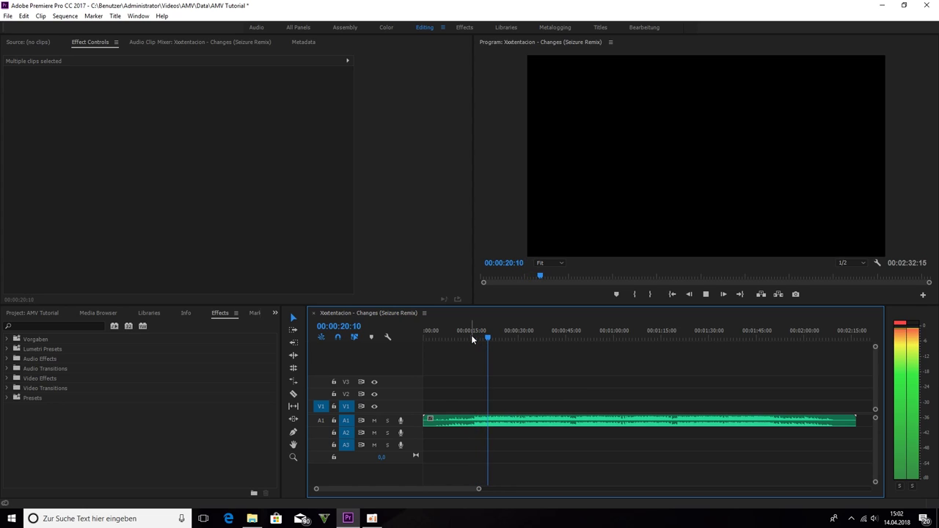
drag(471, 335, 424, 334)
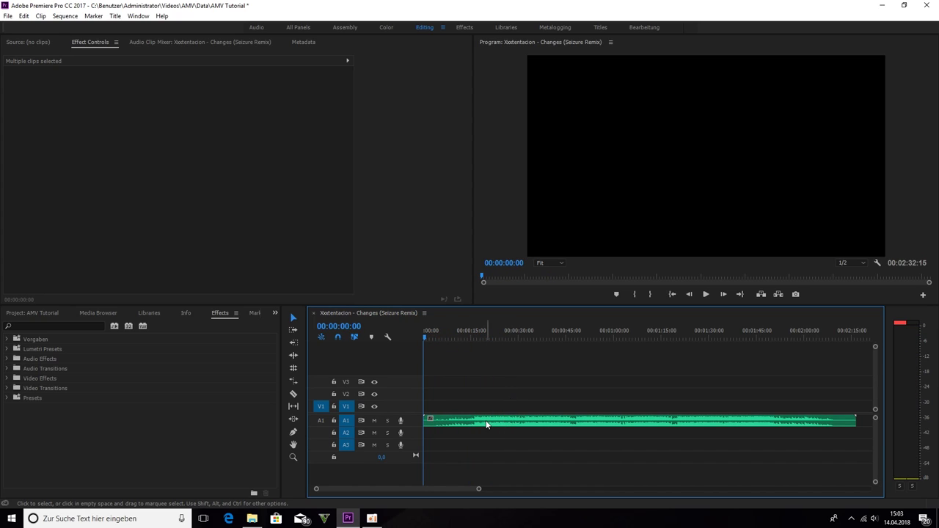
Shift the song on A1 earlier so its long intro is cut off, and return the playhead to the sequence start
click(438, 422)
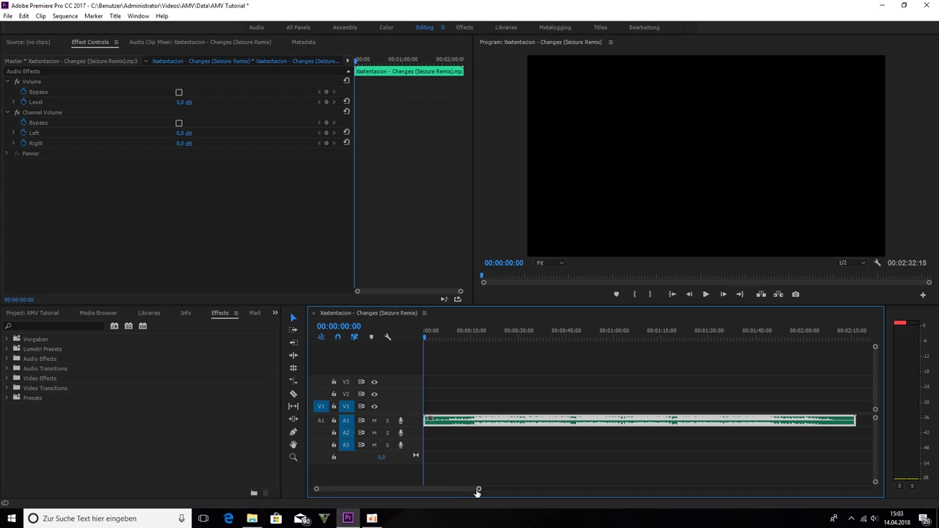
drag(535, 423, 454, 425)
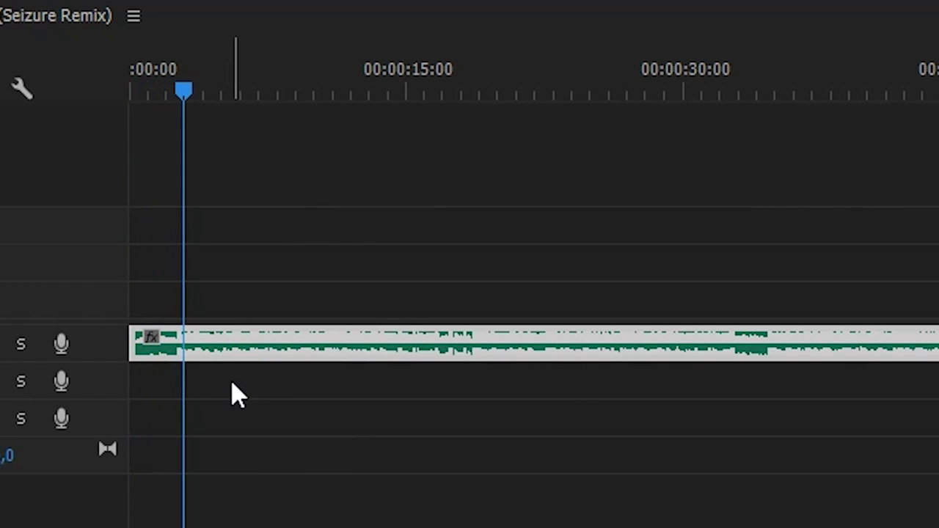
drag(172, 95, 76, 101)
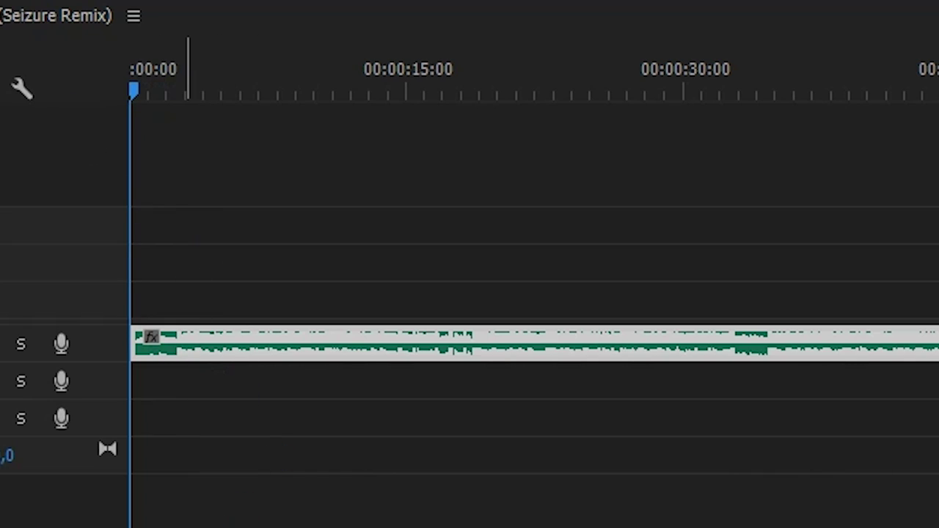
Place the three Akame Ga Kill video clips on track V1 at the start of the sequence, above the song
drag(429, 490, 460, 488)
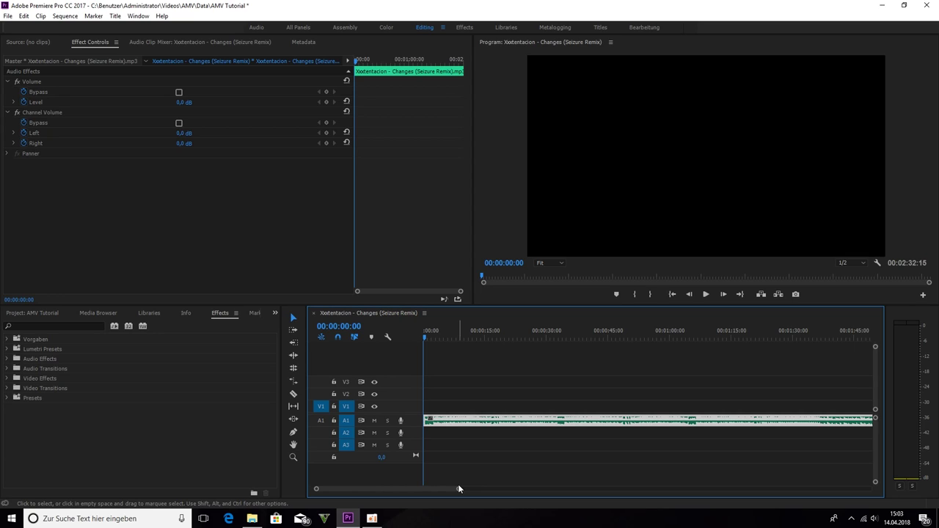
drag(457, 488, 546, 489)
drag(589, 370, 436, 404)
drag(548, 490, 460, 493)
click(512, 358)
drag(427, 337, 401, 378)
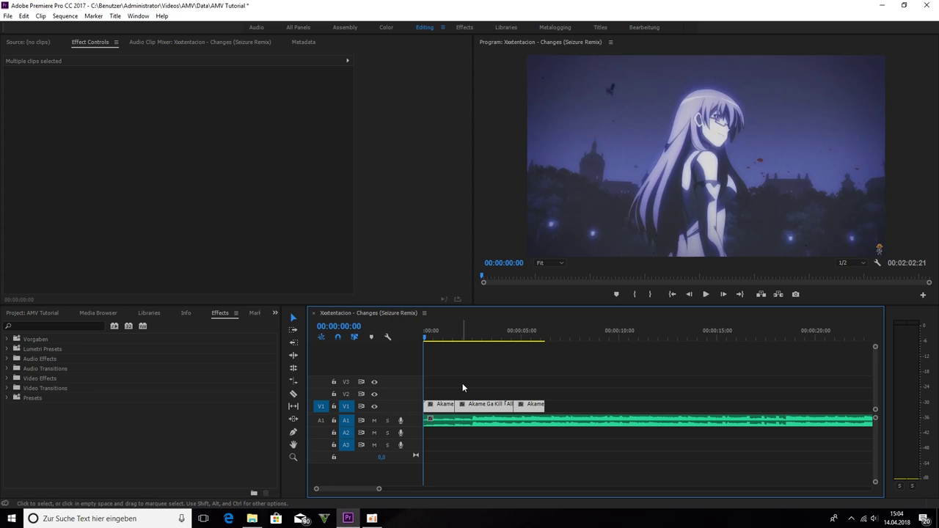
Undo the last move of the three Akame Ga Kill clips, returning them to track V3
drag(436, 339, 413, 340)
click(462, 383)
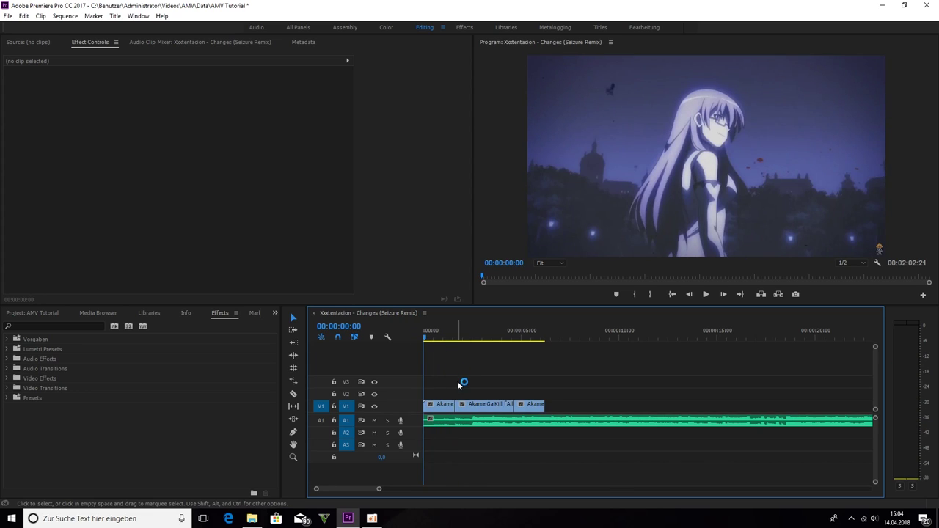
key(ctrl+z)
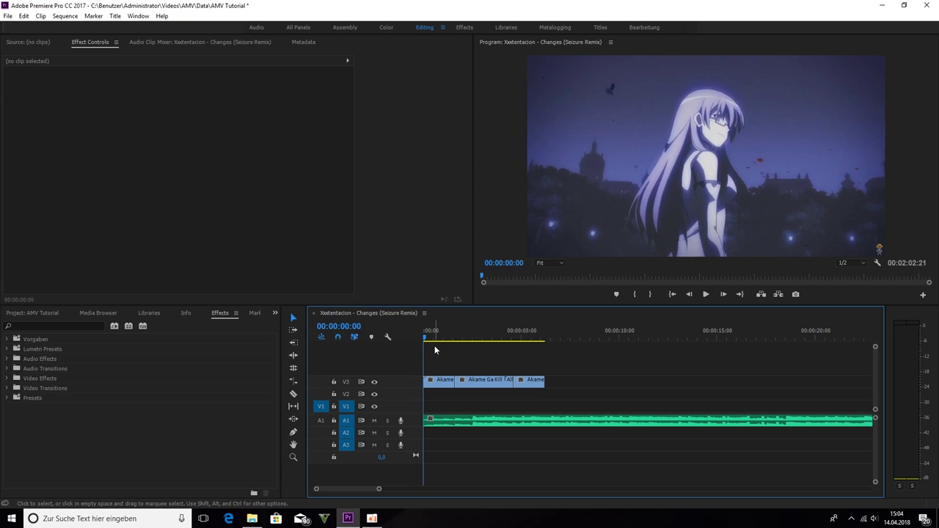
Play the song from the start, stop where the beat sets in and add a sequence marker at 00:00:02:13
drag(379, 489, 376, 490)
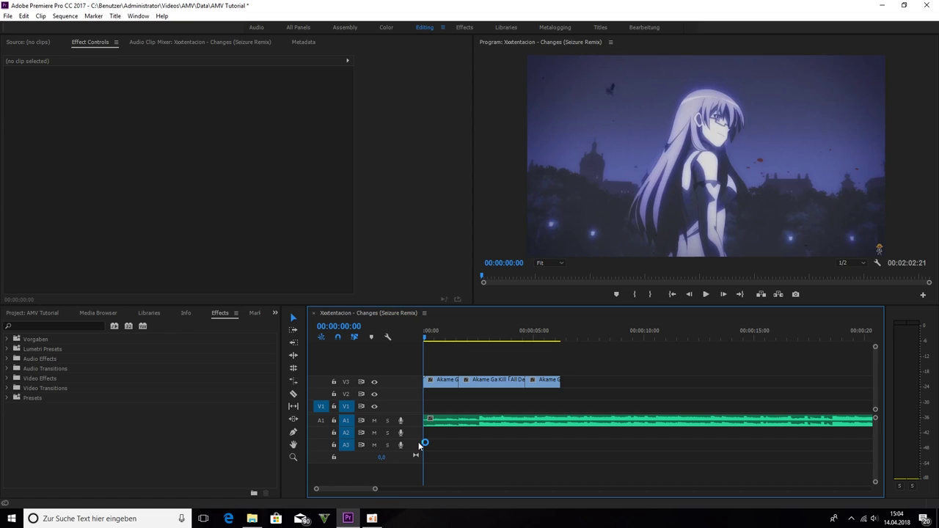
key(space)
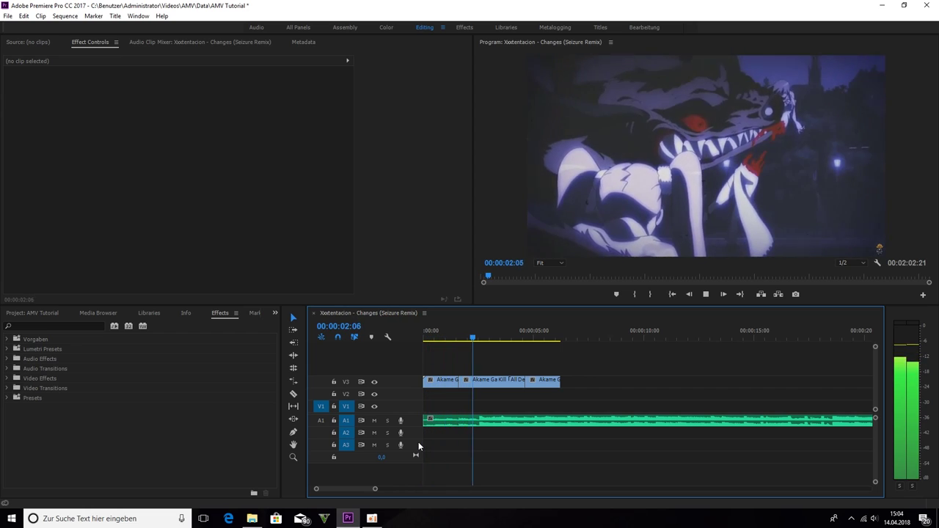
key(space)
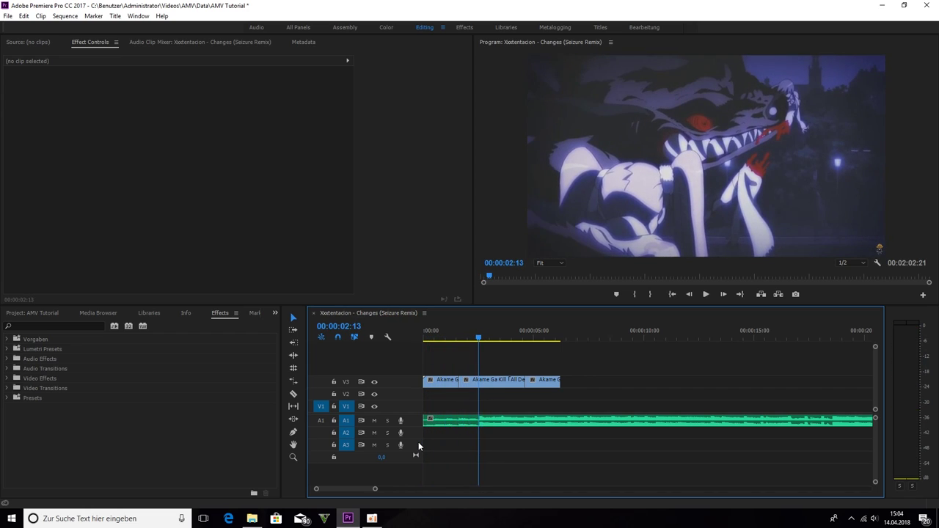
key(m)
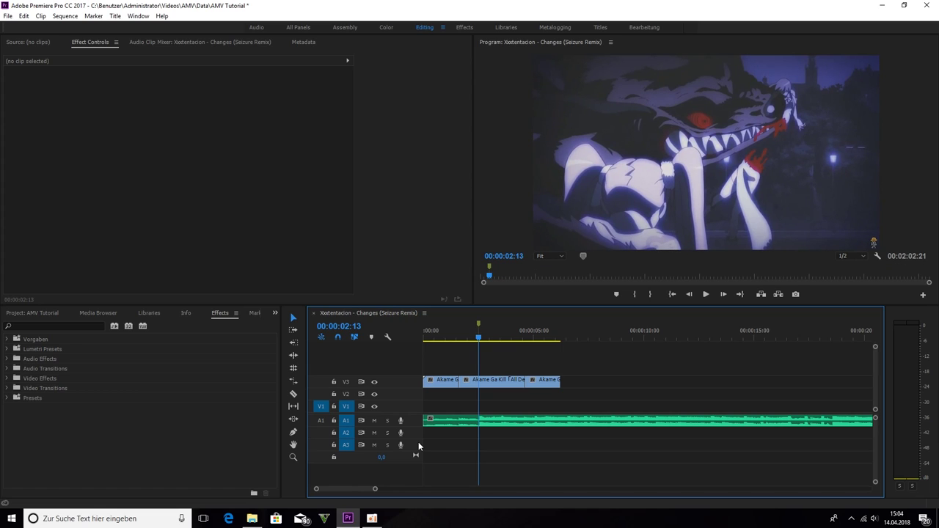
Play on to the next beat, step back five frames and add a marker at 00:00:03:14
key(space)
key(space)
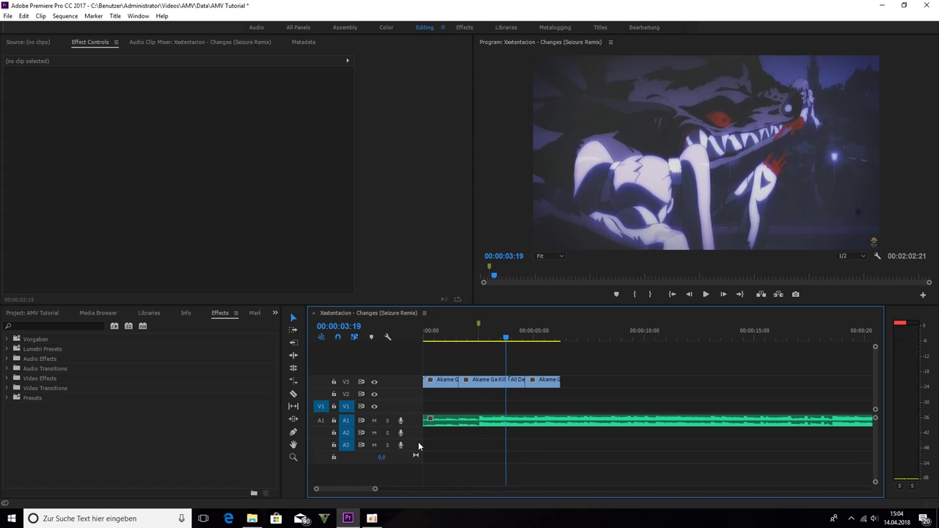
key(Left)
key(Left)
key(Left)
key(Left)
key(Left)
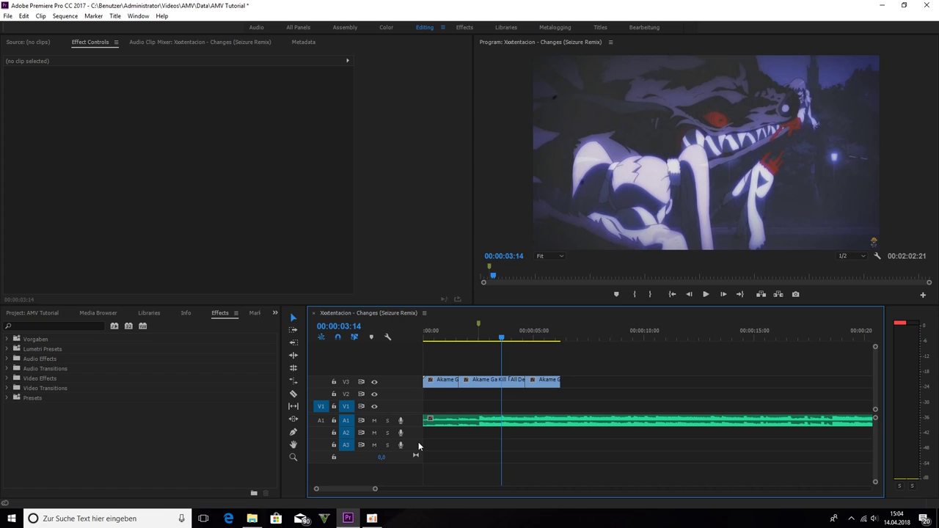
key(m)
Play on and mark the following beats at about 5 seconds, 5.5 seconds and 00:00:06:13
key(space)
key(space)
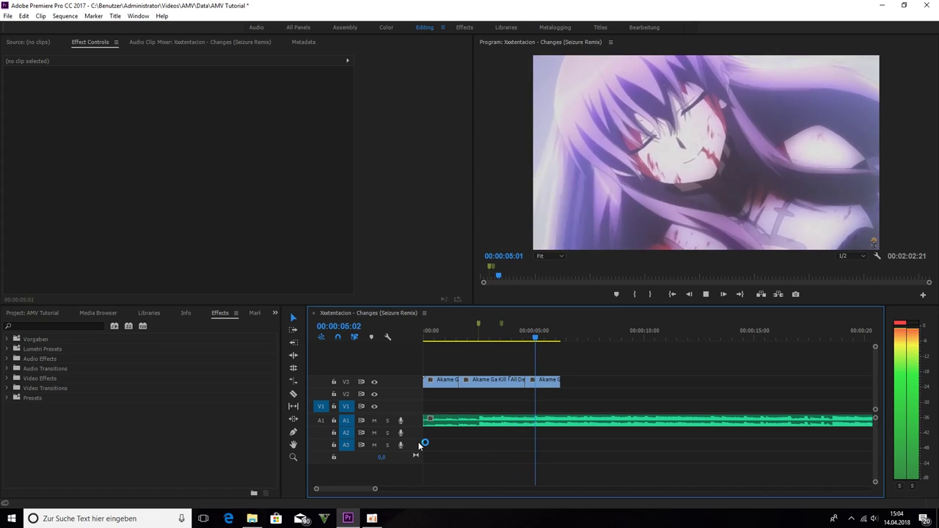
key(m)
key(space)
key(m)
key(space)
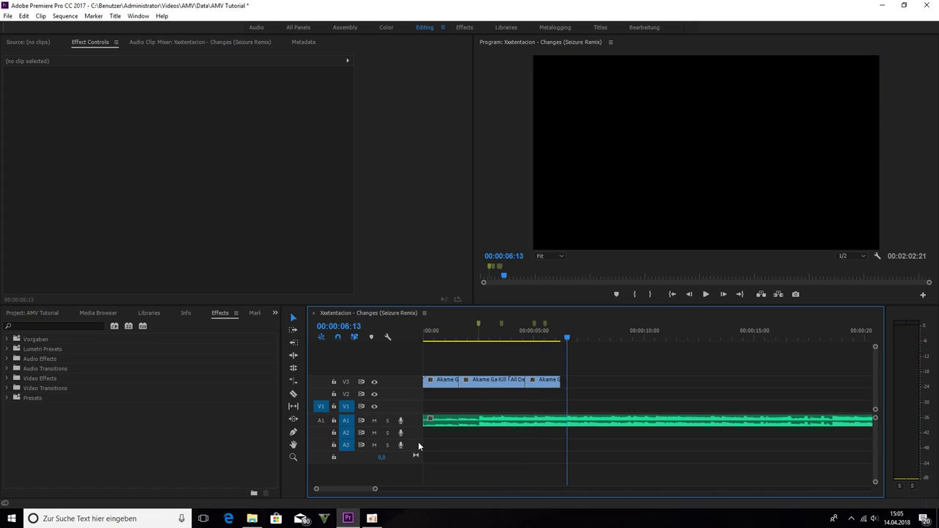
Shift the second and third clips on V3 about 3 seconds later, and move the first clip down to the start of V1
click(495, 330)
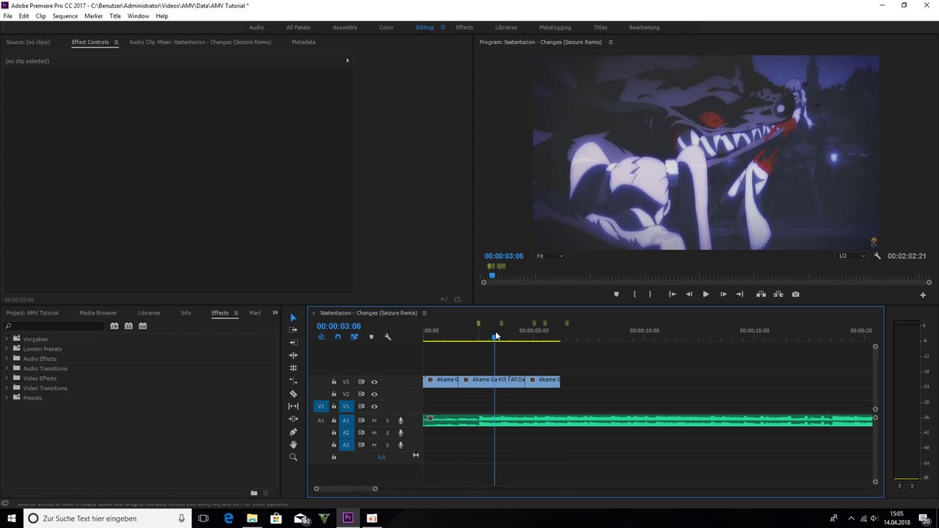
drag(496, 331, 502, 390)
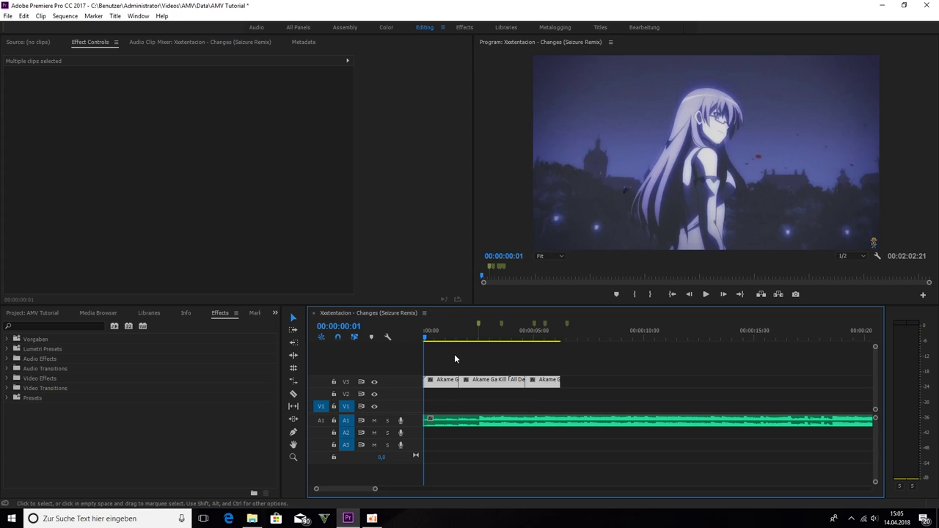
drag(455, 354, 549, 383)
drag(490, 387, 554, 386)
drag(438, 381, 449, 409)
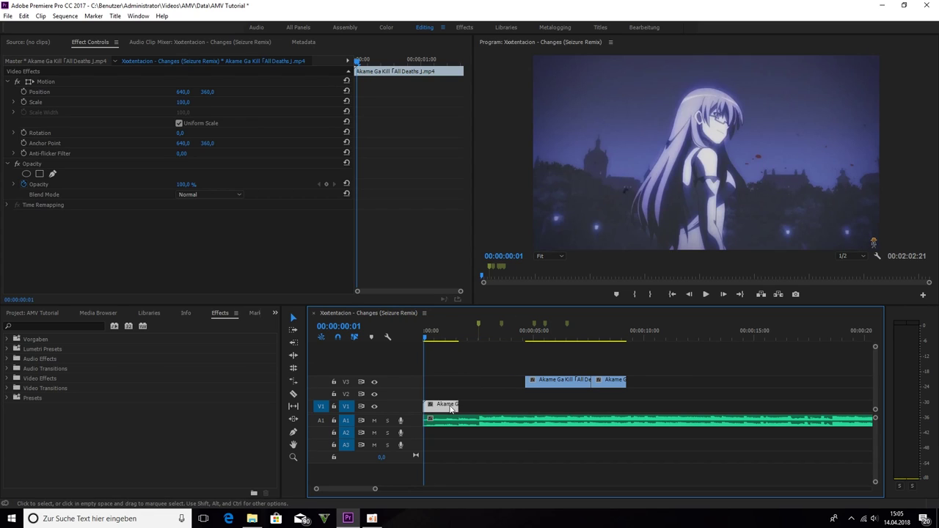
Slow the first clip on V1 to 63% speed so that it reaches the first marker at 00:00:02:13
mouse_move(450, 339)
mouse_down()
mouse_move(415, 348)
mouse_move(459, 342)
mouse_move(449, 351)
mouse_up()
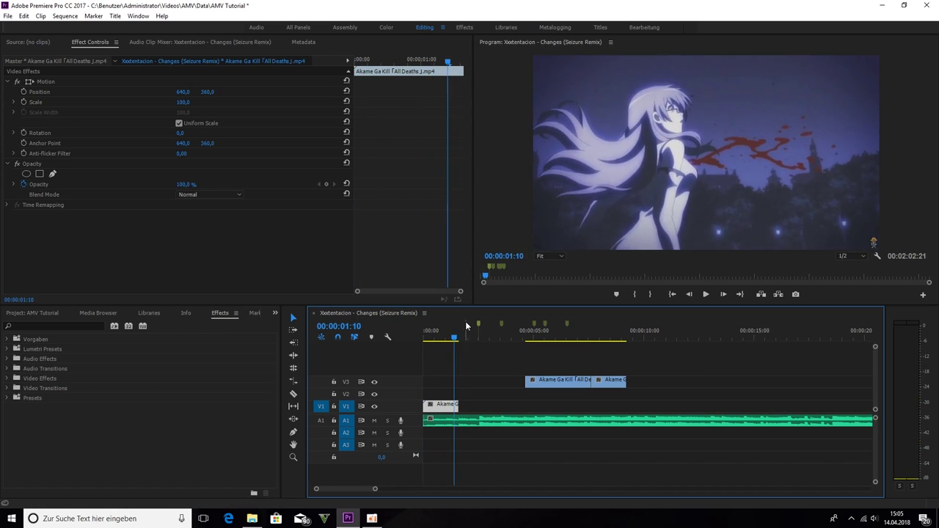
click(479, 328)
right_click(445, 406)
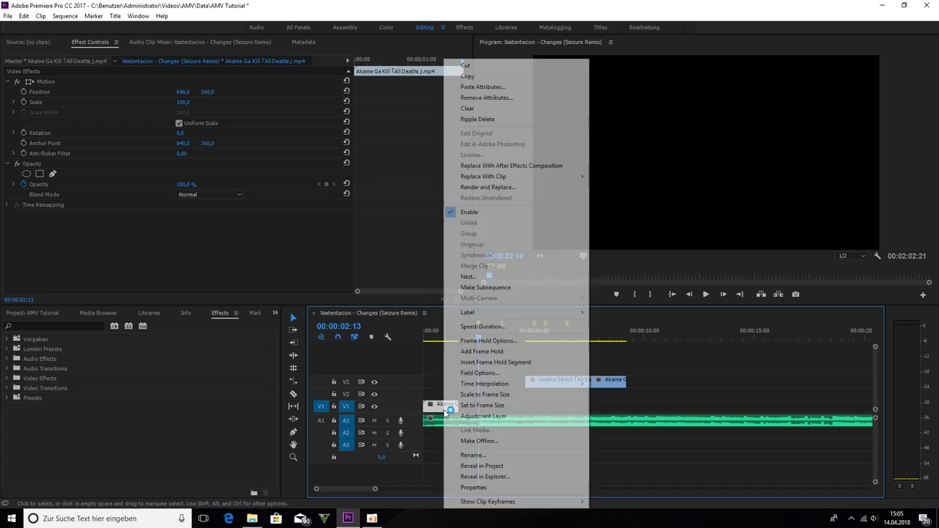
click(484, 327)
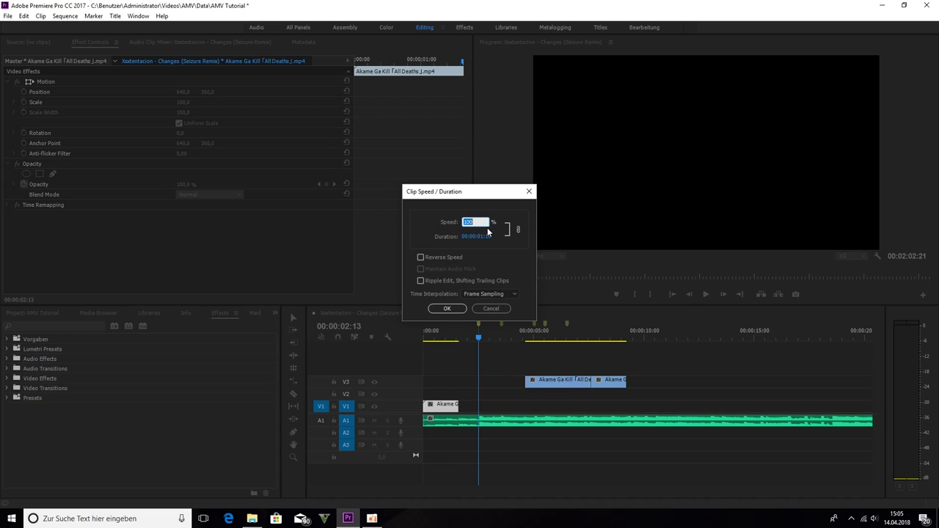
text(60)
key(Return)
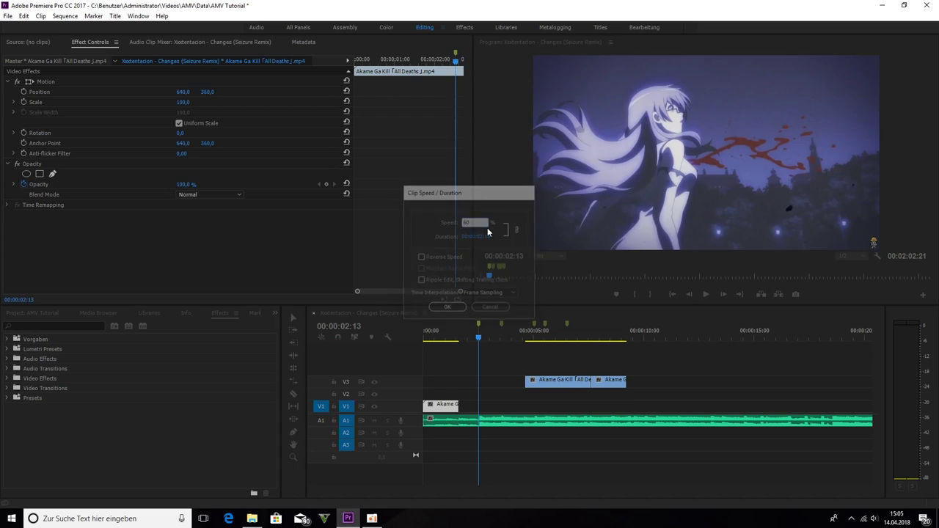
drag(374, 490, 358, 493)
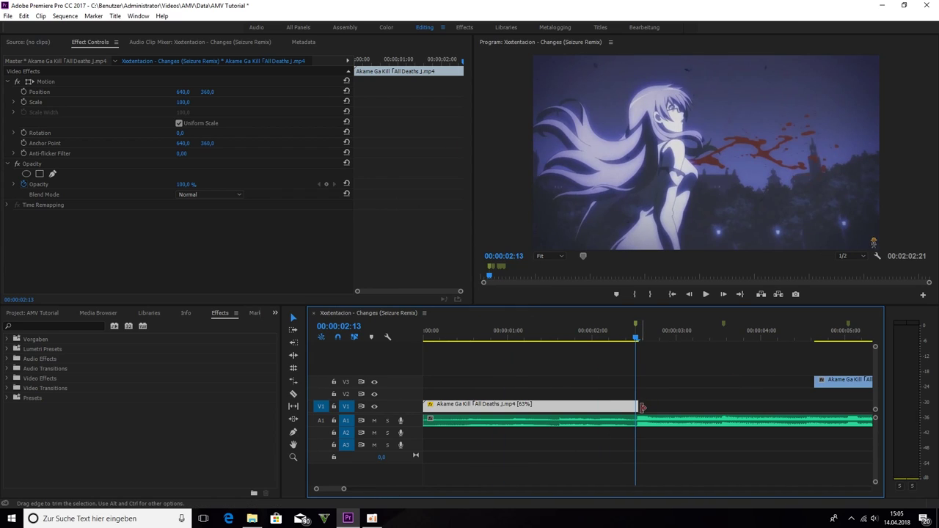
Trim the end of the first clip on V1 to the marker at 00:00:02:13 and play on past the cut
drag(633, 408, 631, 408)
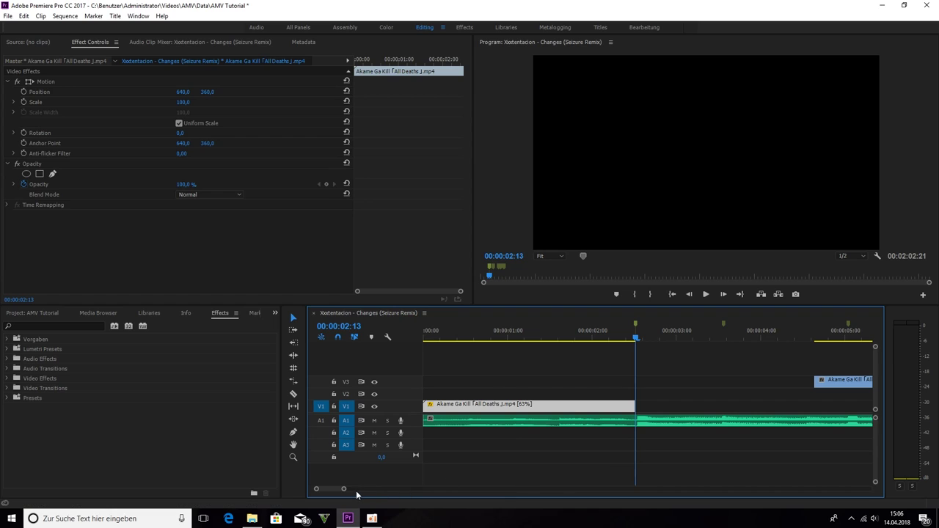
drag(342, 490, 386, 476)
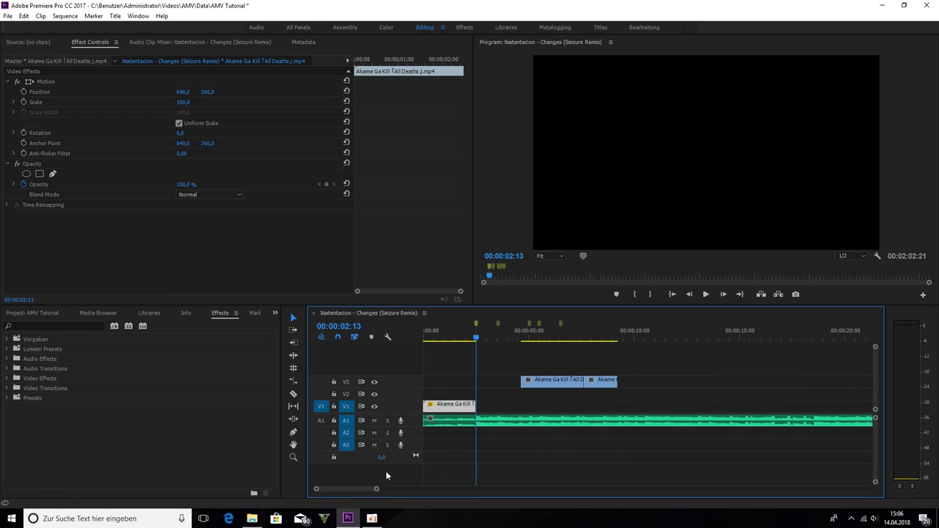
click(429, 338)
key(space)
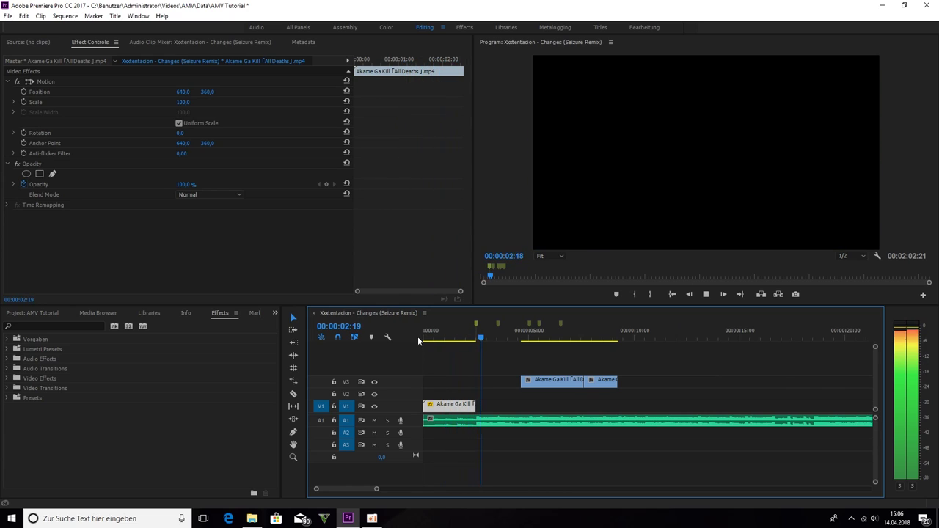
key(space)
drag(474, 335, 482, 337)
Move the second clip down to V1 directly behind the first, and place the third clip on V1 at about 7.5 seconds
drag(532, 364, 502, 408)
drag(561, 381, 565, 405)
drag(563, 406, 603, 407)
Play the second clip and change its speed so that it ends at the marker at 00:00:03:14
key(space)
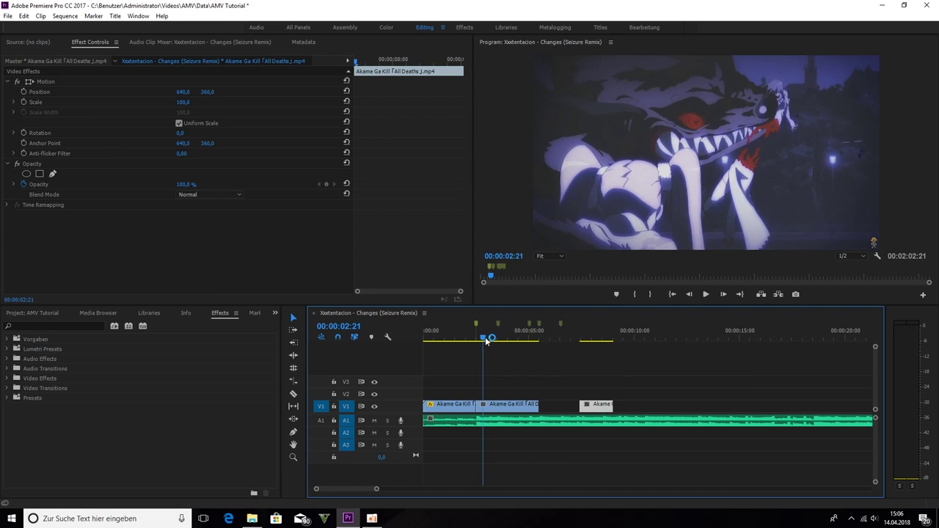
key(space)
click(496, 405)
click(498, 330)
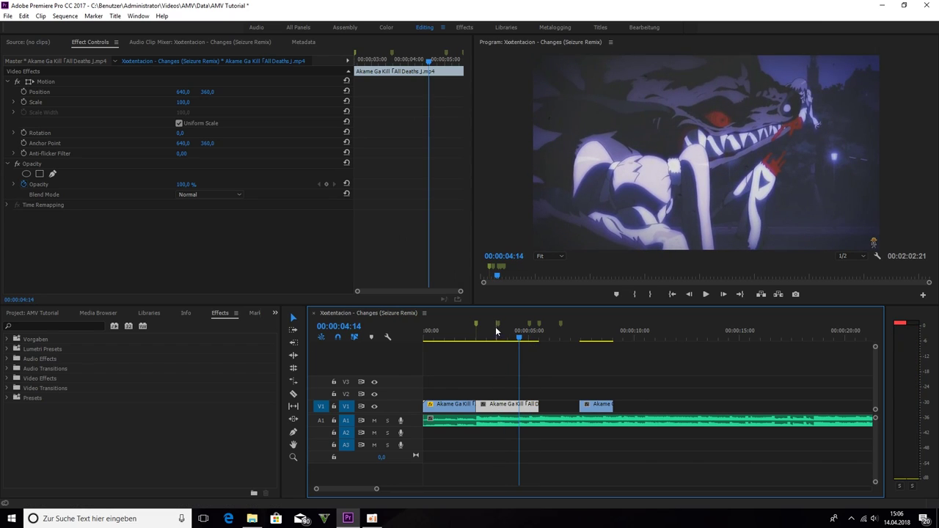
right_click(507, 410)
click(539, 341)
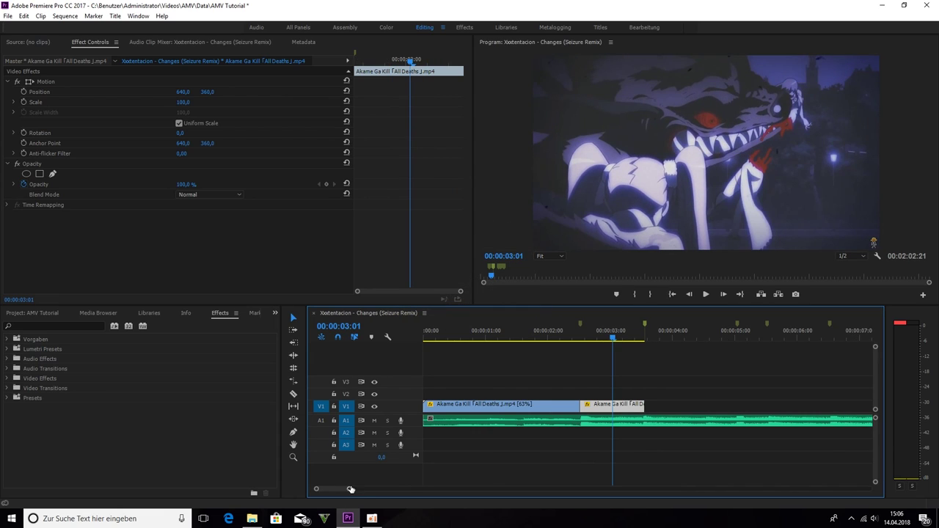
Fit the third clip on V1 between the second clip and the marker at about 5 seconds, and review the sequence from the start
drag(351, 490, 403, 489)
drag(507, 405, 468, 407)
drag(555, 340, 546, 347)
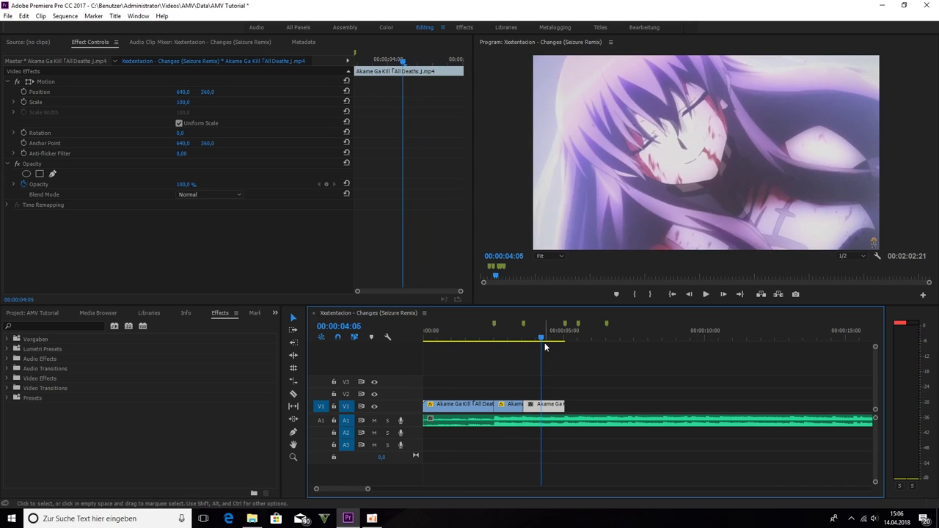
click(426, 339)
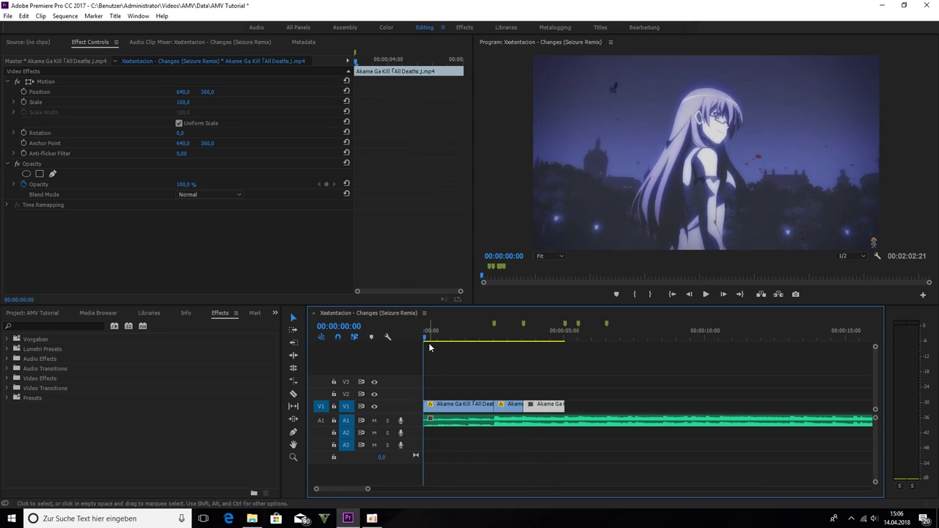
key(space)
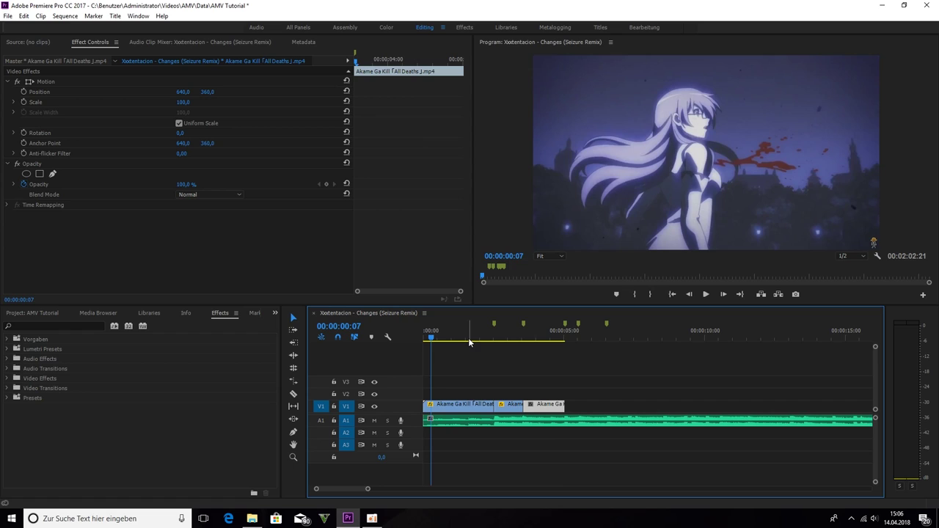
drag(469, 342, 493, 327)
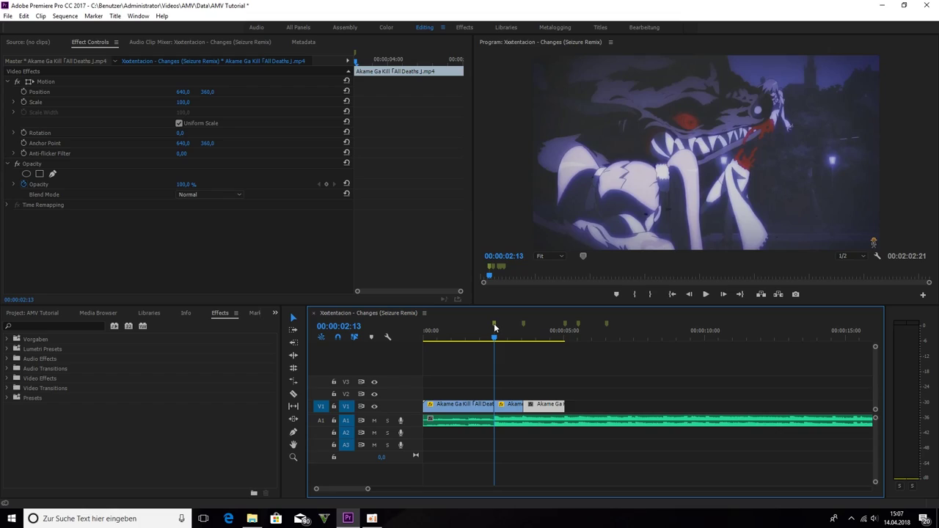
Apply the Transform effect from the Distort video effects to the first clip on V1
click(7, 378)
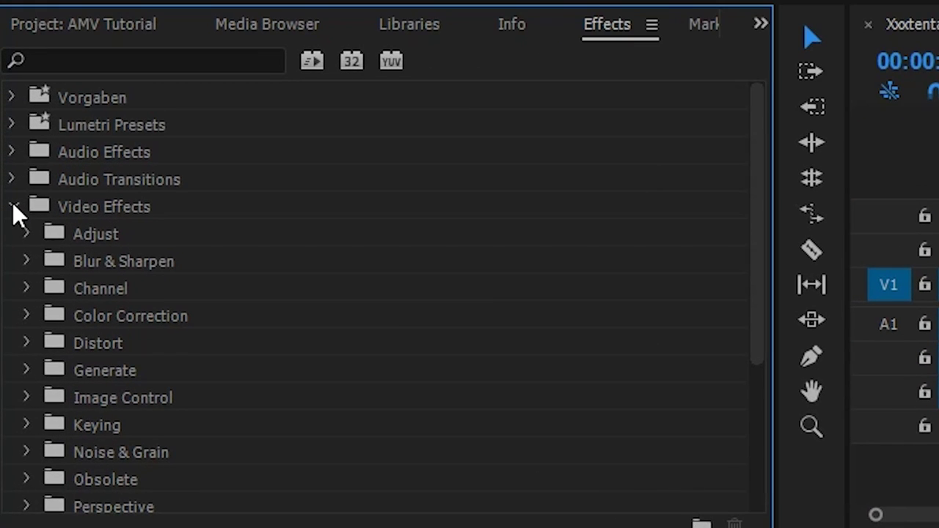
scroll(160, 226, down, 3)
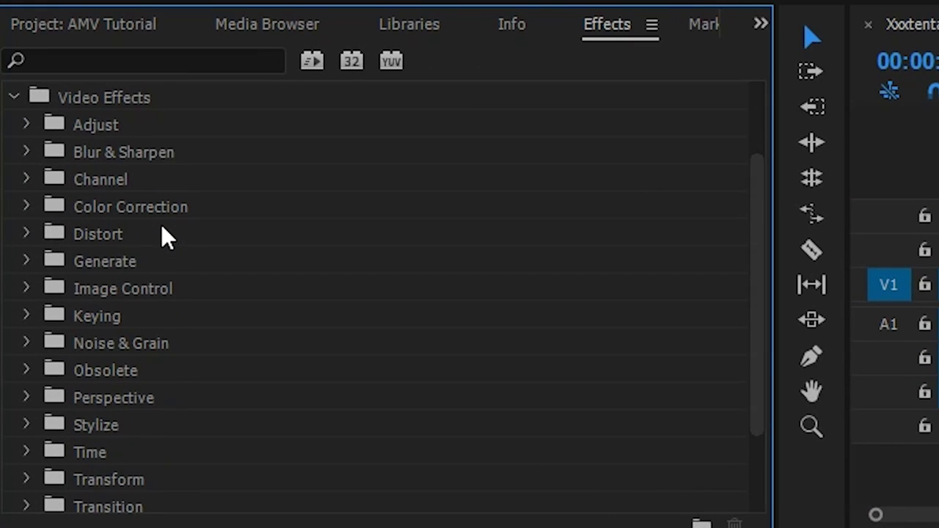
click(30, 231)
scroll(287, 242, down, 4)
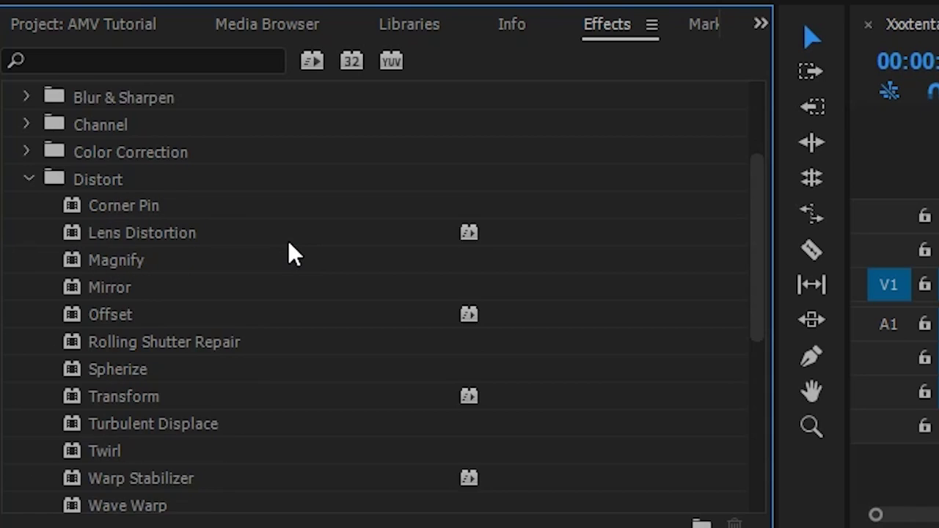
click(132, 315)
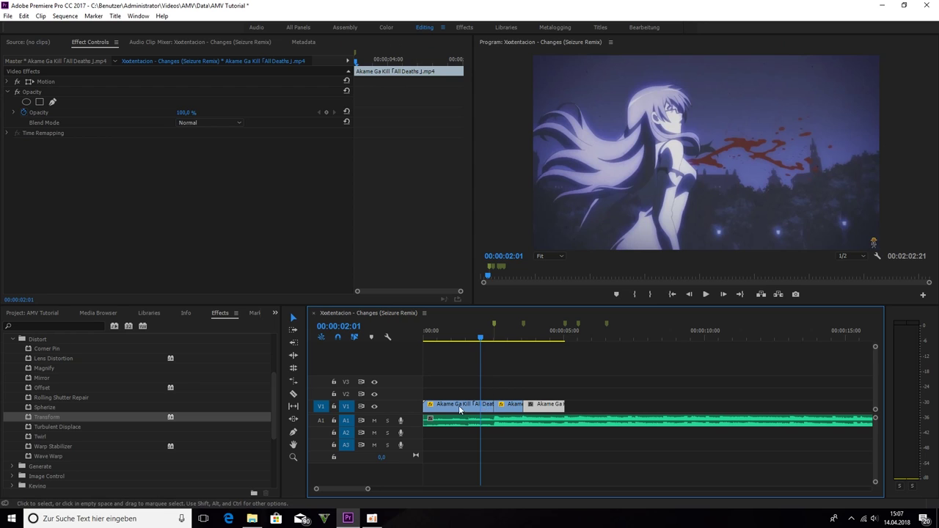
drag(44, 418, 458, 405)
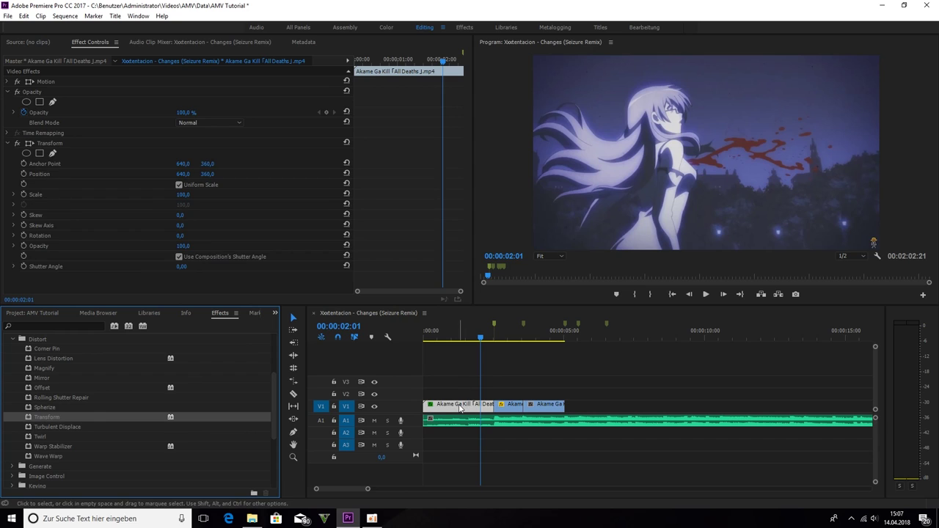
Turn off Use Composition's Shutter Angle in the first clip's Transform effect and set its Shutter Angle to 360
click(495, 330)
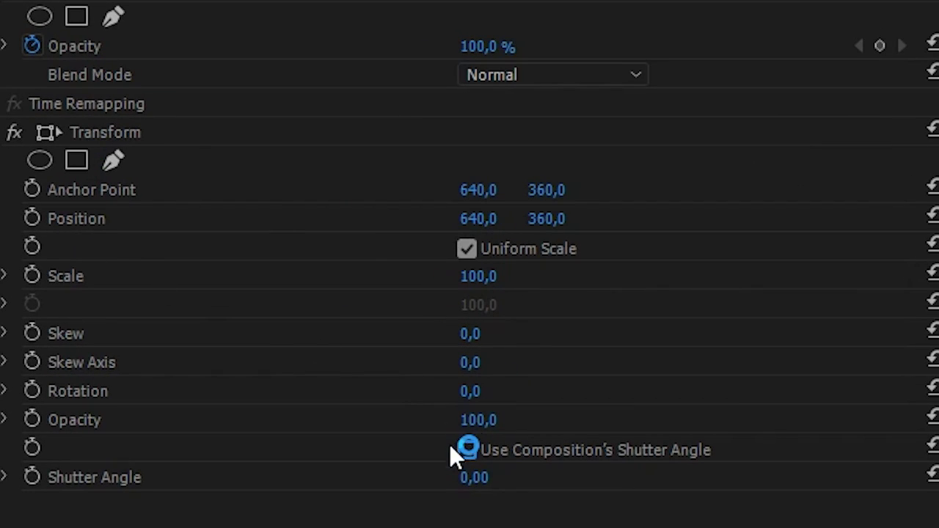
click(479, 475)
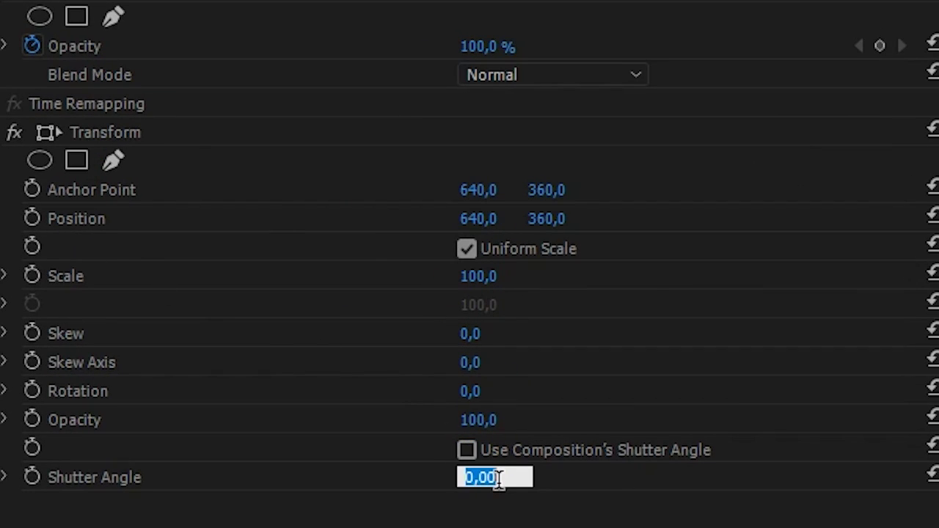
text(360)
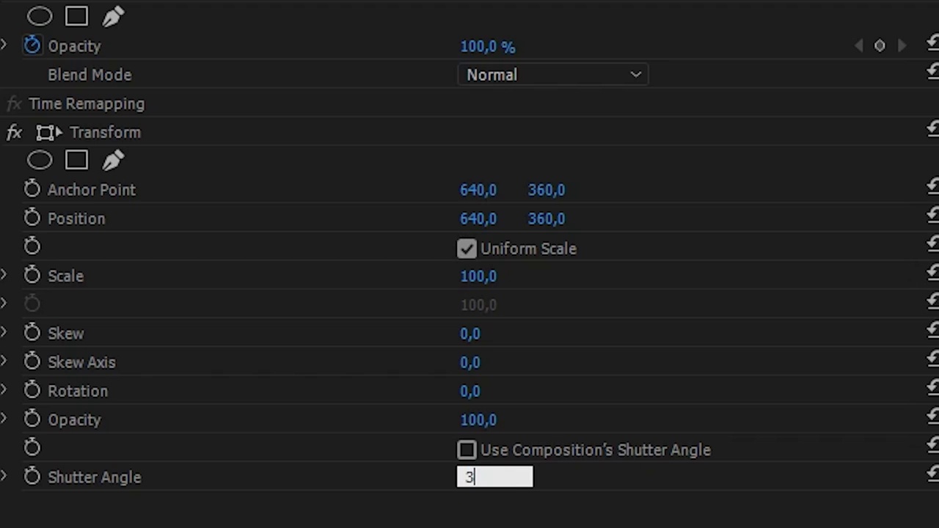
key(Return)
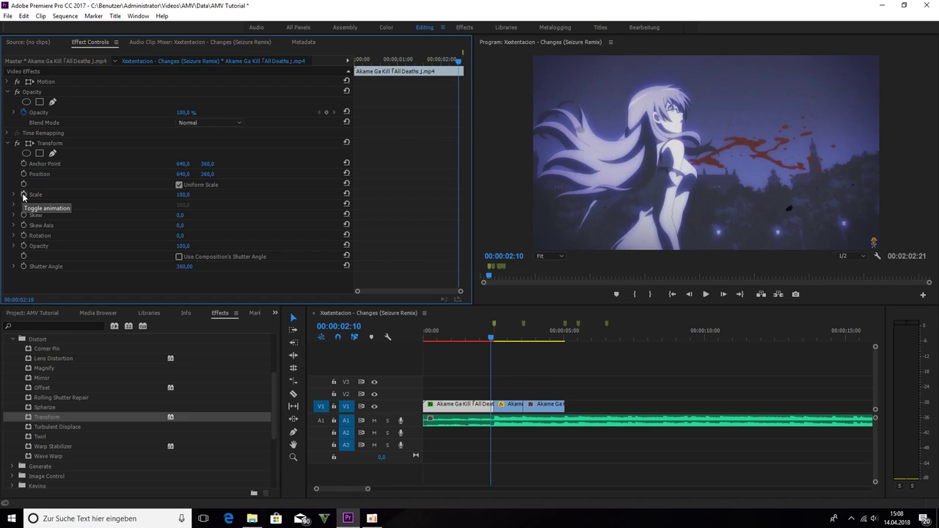
Keyframe the first clip's Transform Scale from 100 at 00:00:02:10 to a larger value at the clip's end, and play back the zoom
click(13, 282)
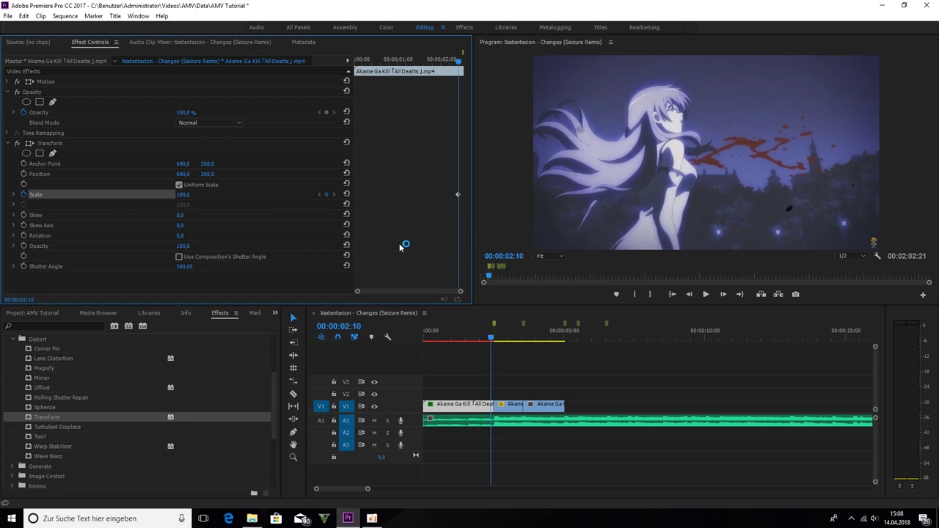
key(Right)
key(Right)
key(Right)
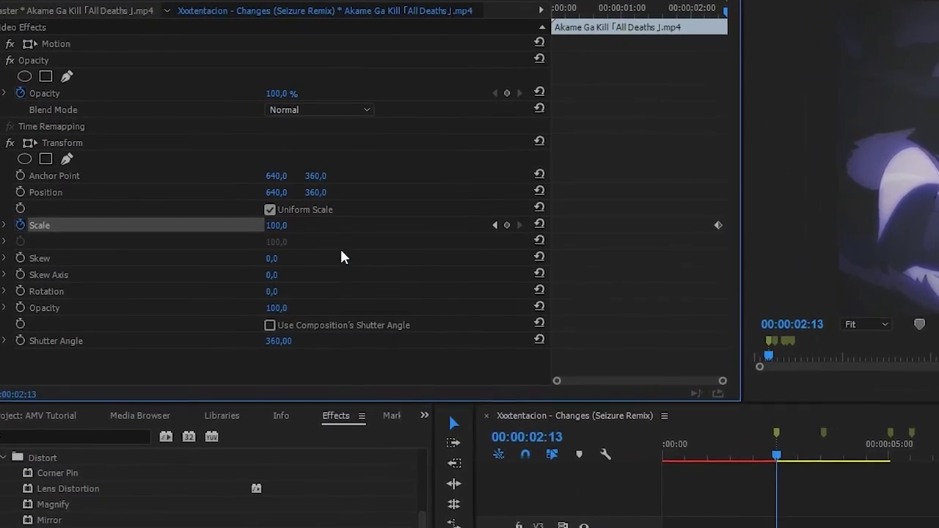
click(283, 226)
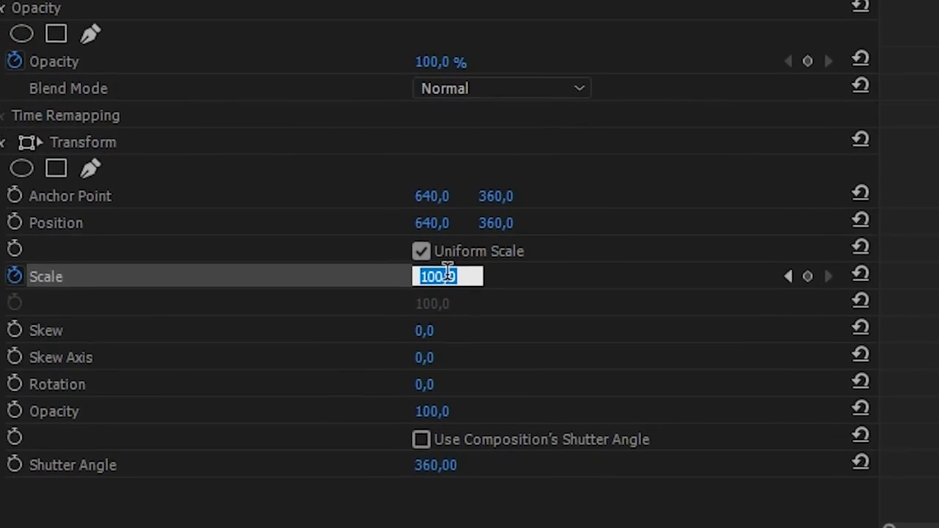
text(3)
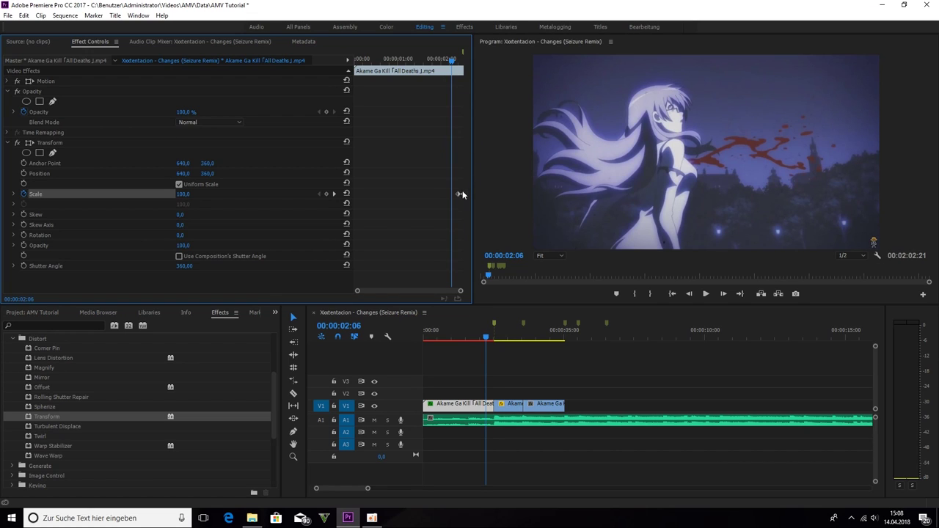
click(504, 341)
key(space)
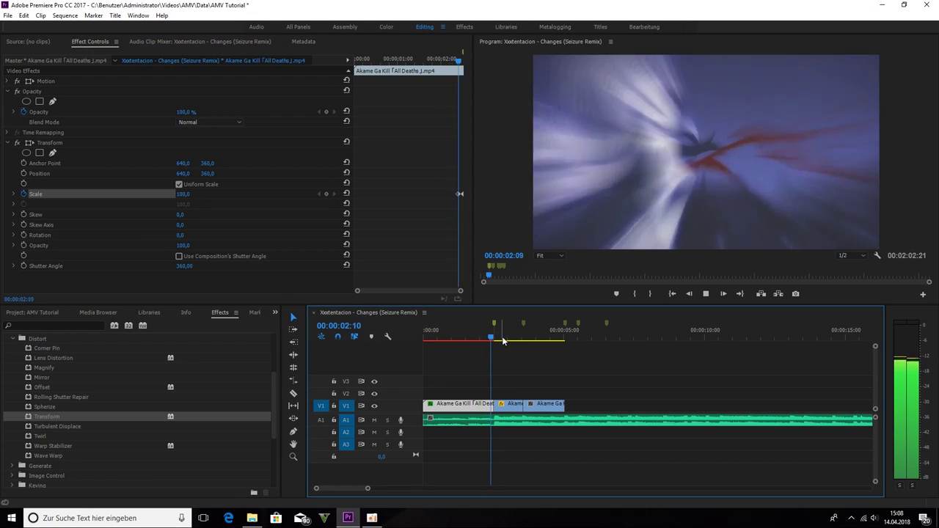
drag(497, 337, 479, 340)
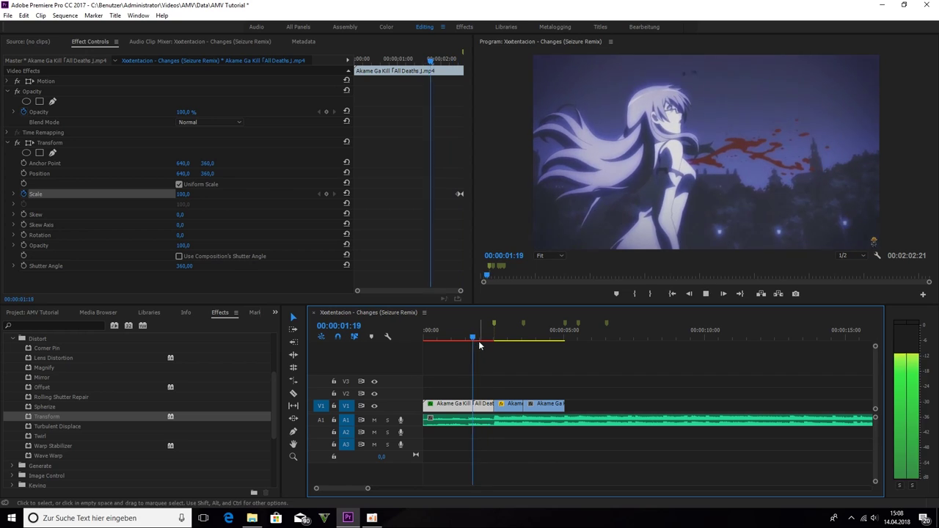
key(space)
key(space)
Apply the Transform effect to the second clip on V1 with the playhead at its start, 00:00:02:13
click(495, 336)
click(504, 406)
click(85, 180)
key(Delete)
drag(53, 416, 140, 228)
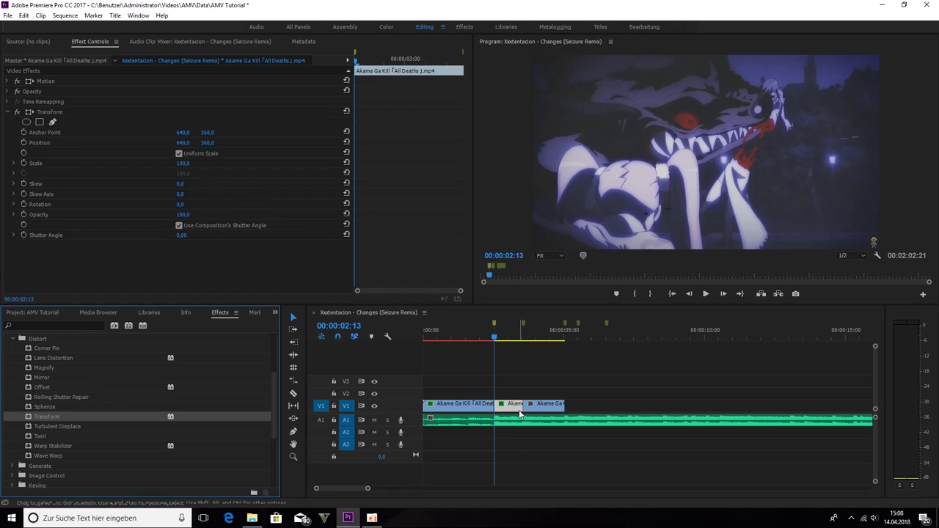
Turn off Use Composition's Shutter Angle for the second clip's Transform effect and set the Shutter Angle to 360
click(179, 226)
click(181, 234)
text(36)
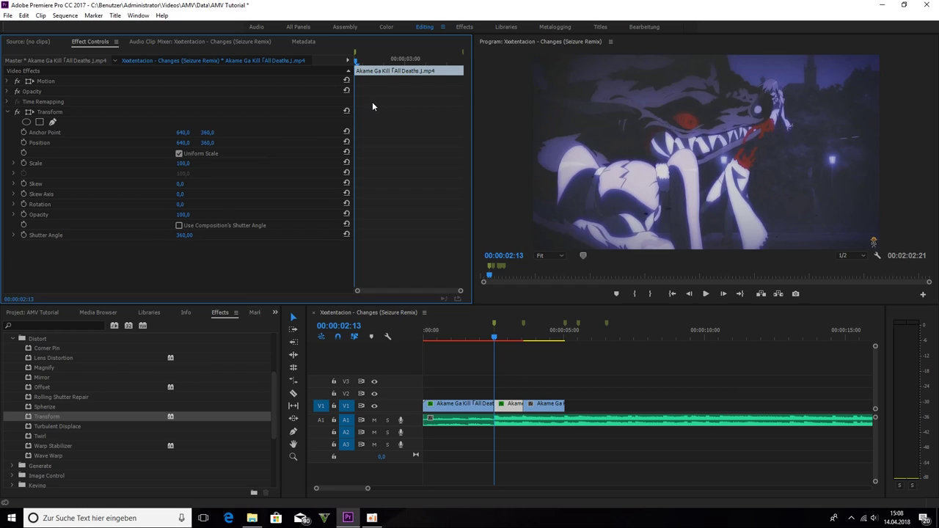
Keyframe the second clip's Transform Scale from 300 at 00:00:02:13 to 100 at 00:00:02:15
click(24, 163)
click(184, 163)
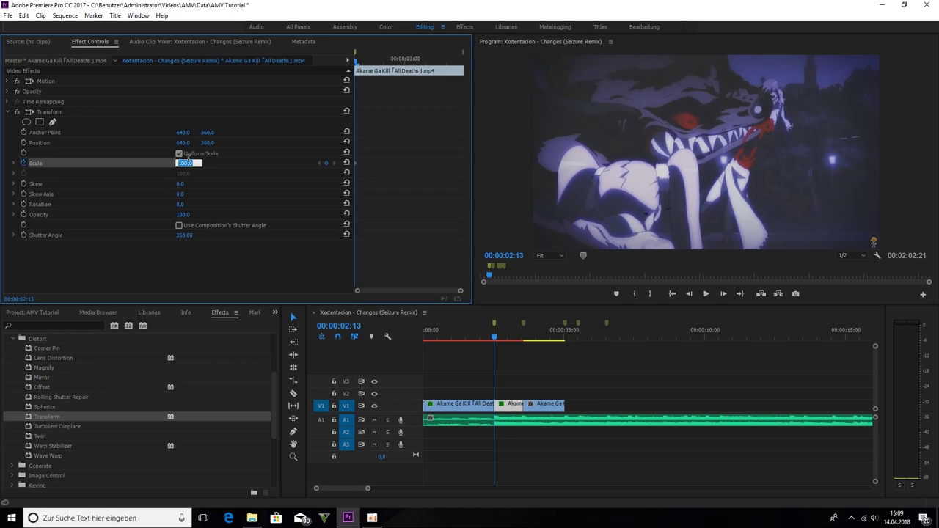
text(300)
key(Return)
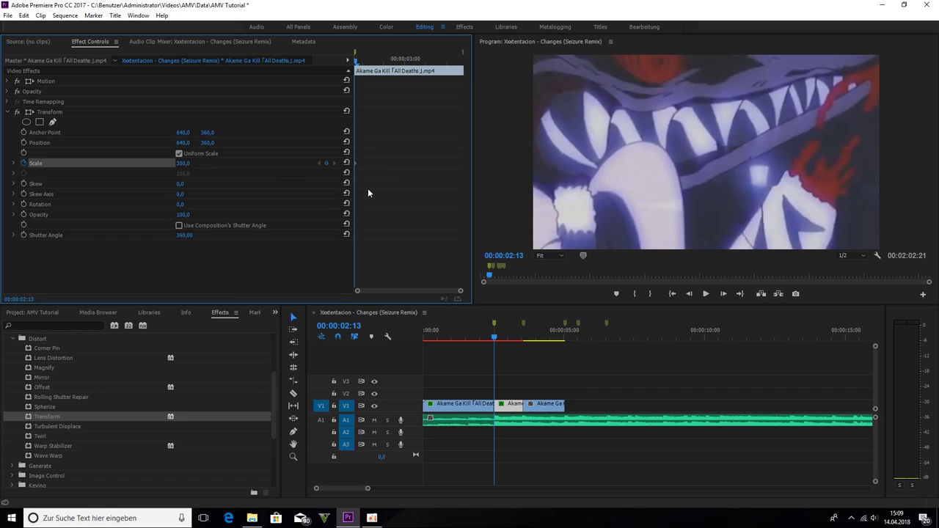
key(Right)
key(Right)
click(183, 163)
text(100)
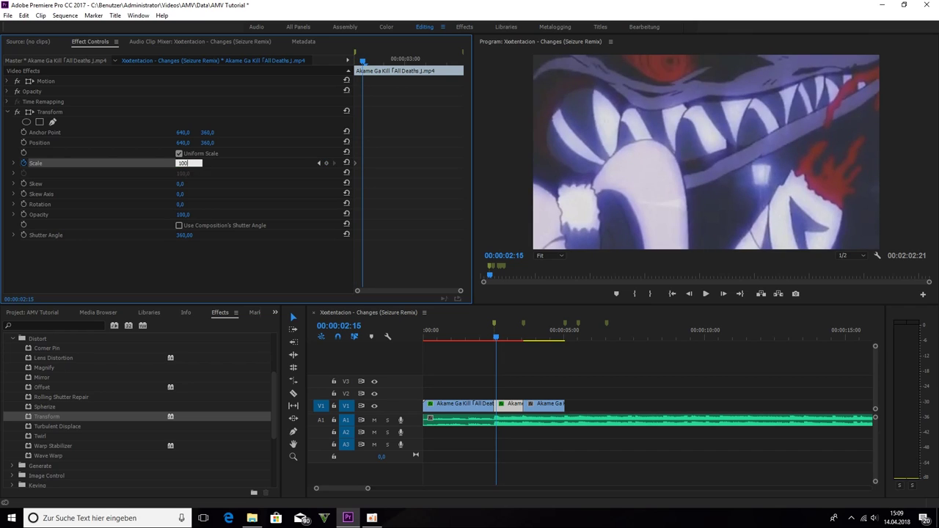
key(Return)
Play back the zoom transition between the first and second clips and place the playhead at 00:00:03:07
key(Left)
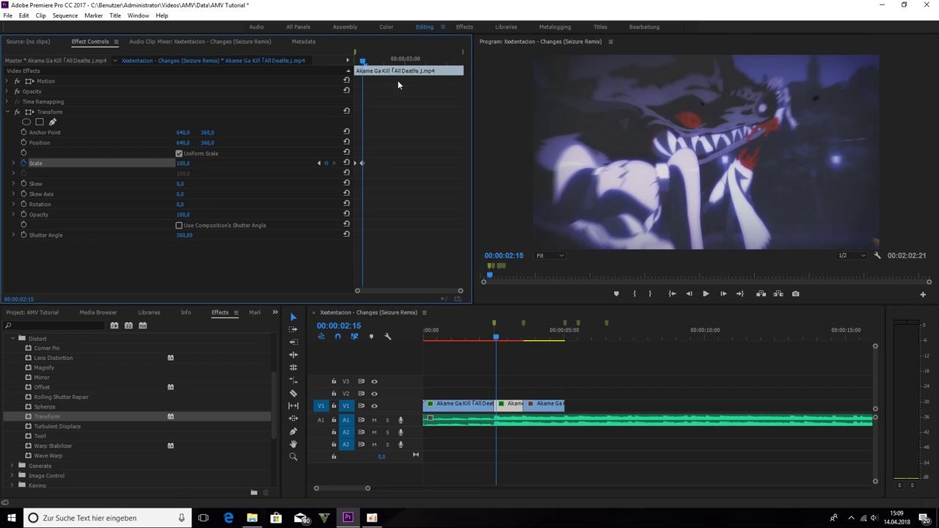
click(497, 339)
drag(498, 340, 478, 339)
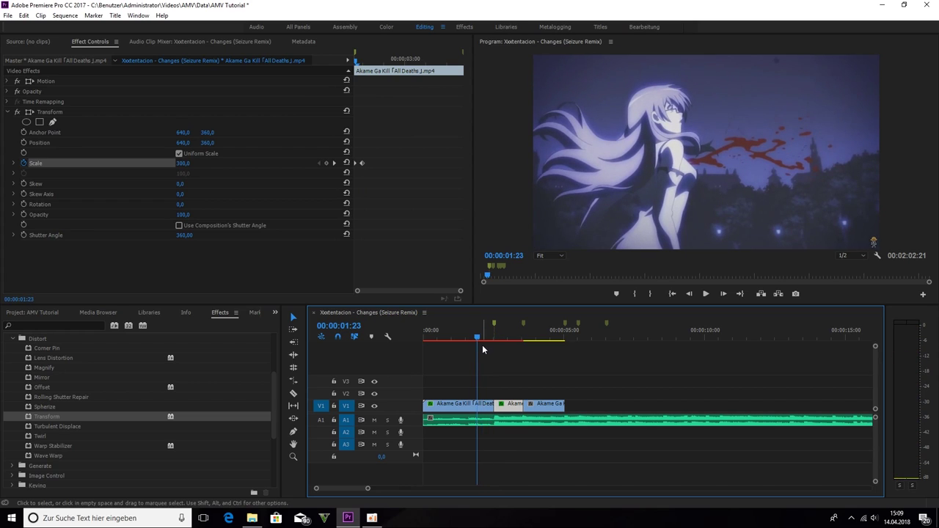
key(space)
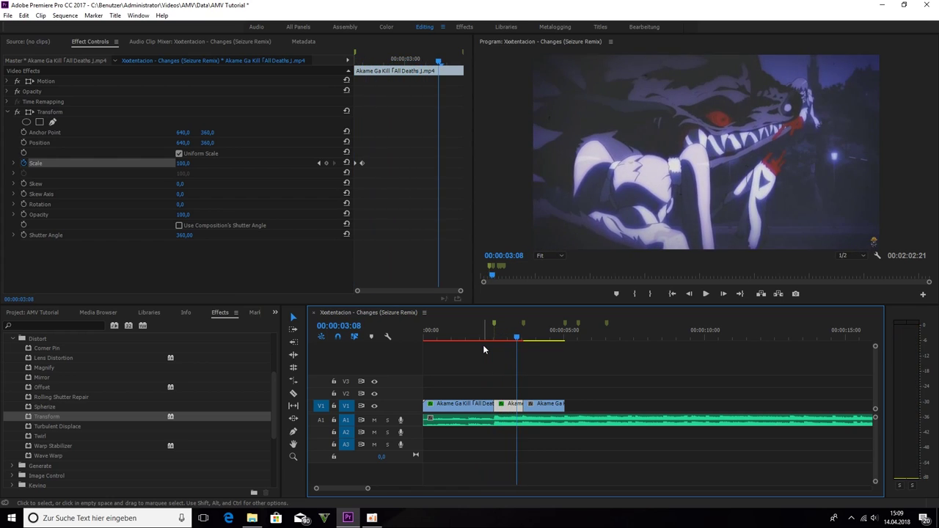
key(space)
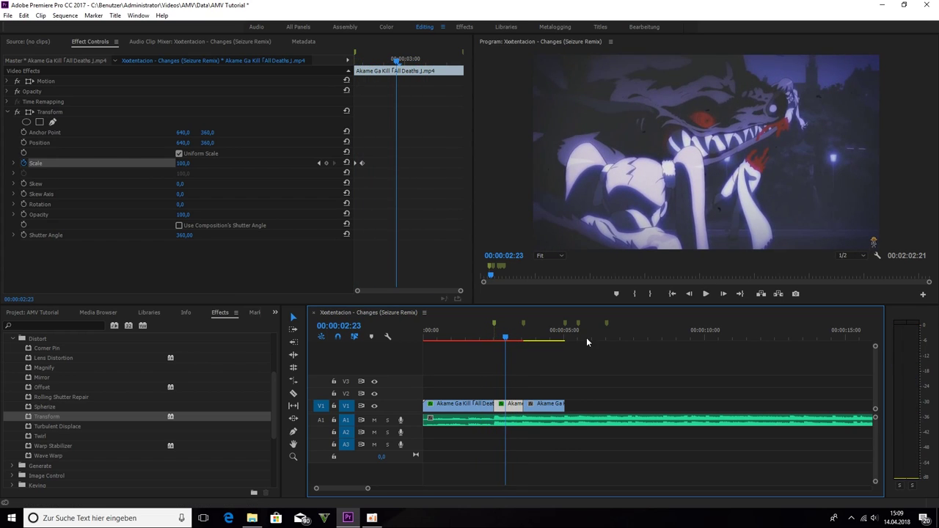
click(515, 334)
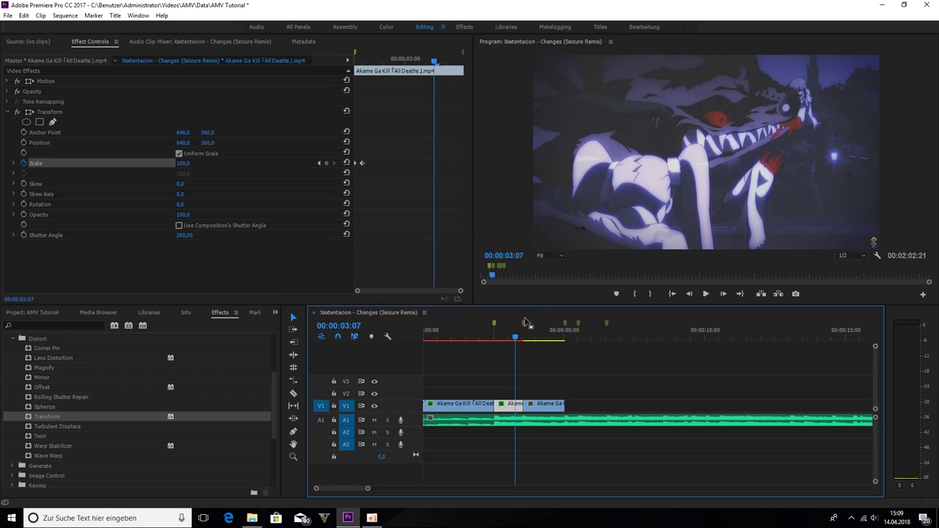
Add a Transform Scale keyframe of 100 to the second clip on V1 at 00:00:03:10
click(523, 335)
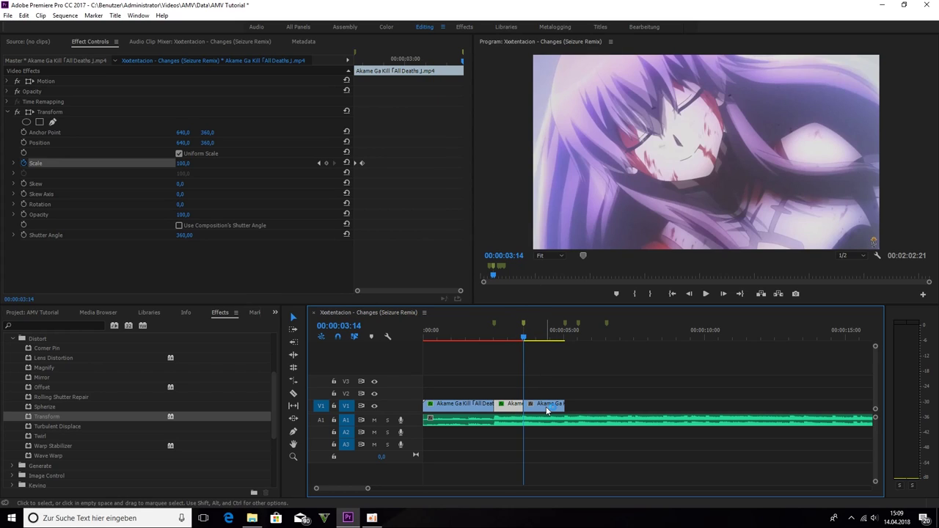
click(524, 370)
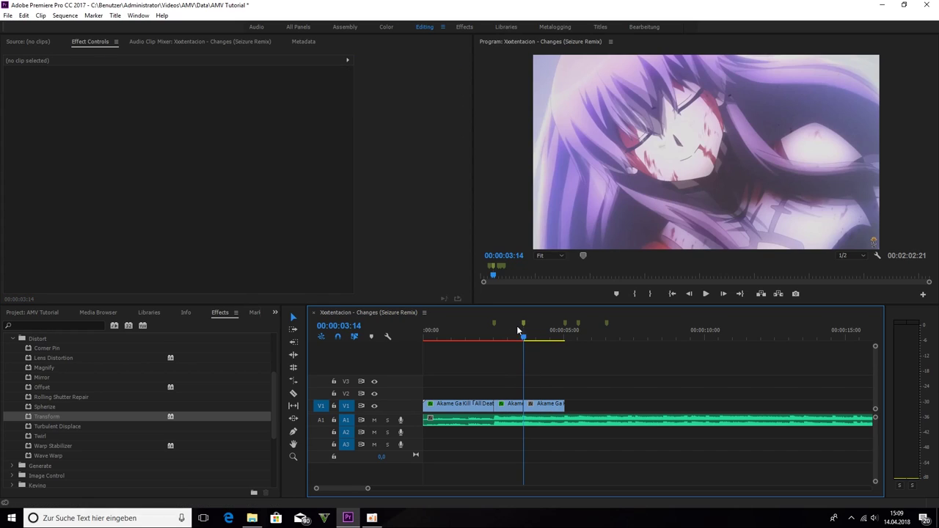
click(518, 406)
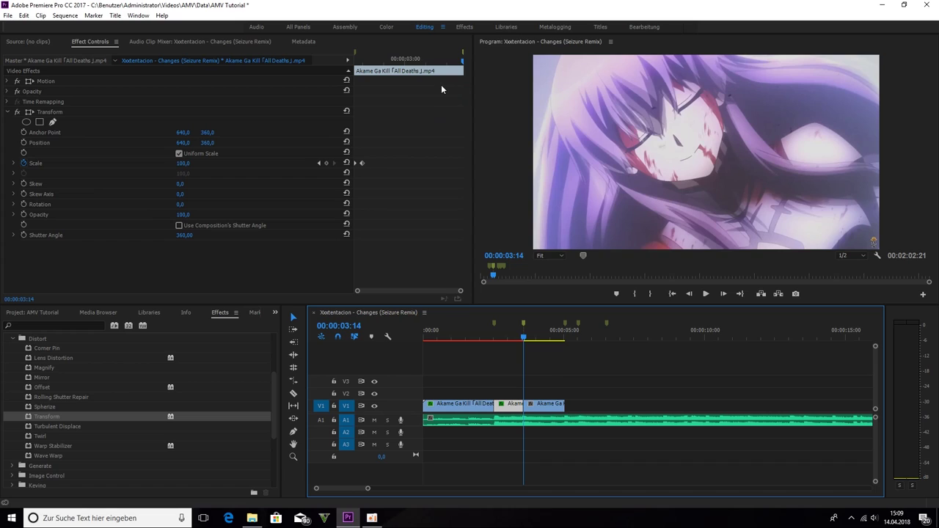
key(Left)
key(Left)
key(Left)
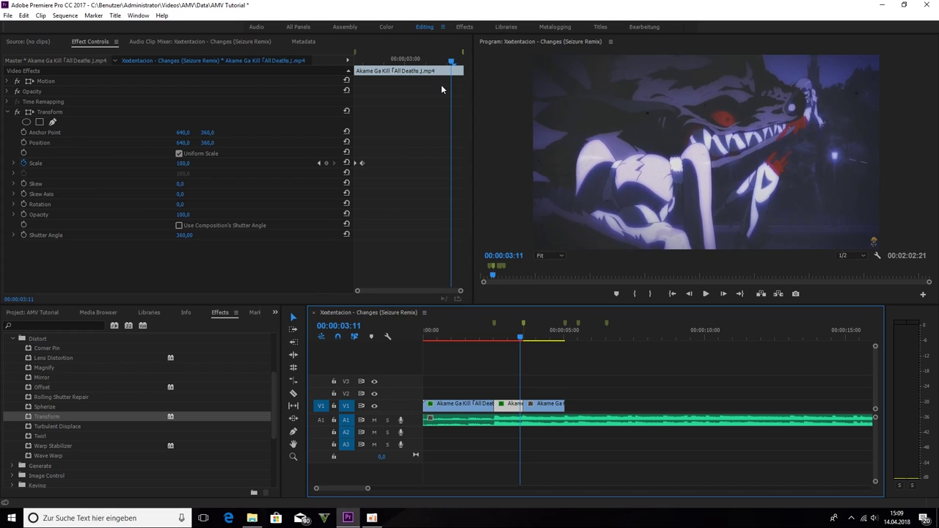
key(Left)
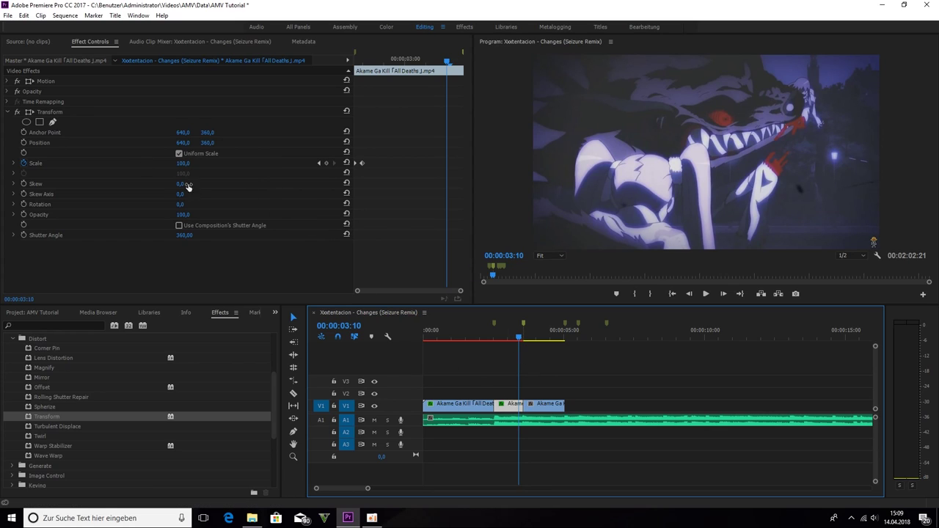
click(328, 164)
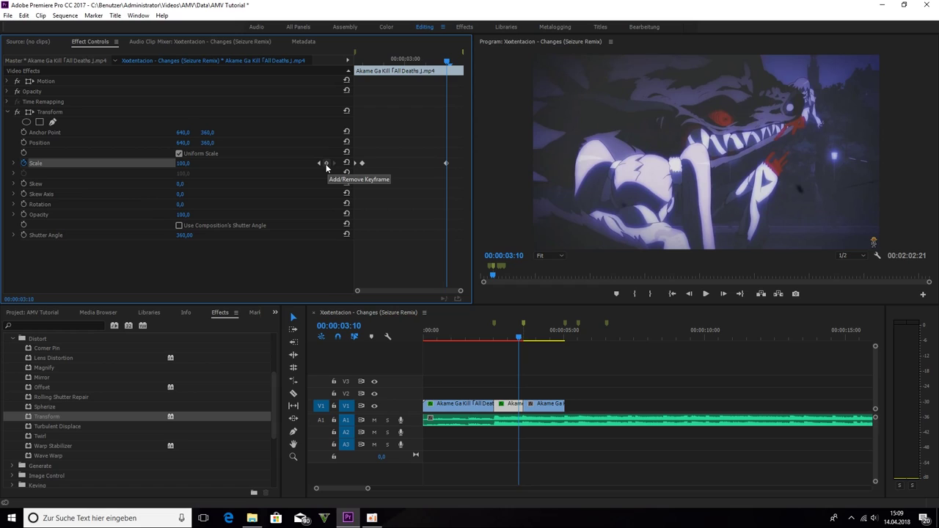
Keyframe the second clip's Transform Scale at 300 at its end, 00:00:03:14
key(Right)
key(Right)
key(Right)
key(Right)
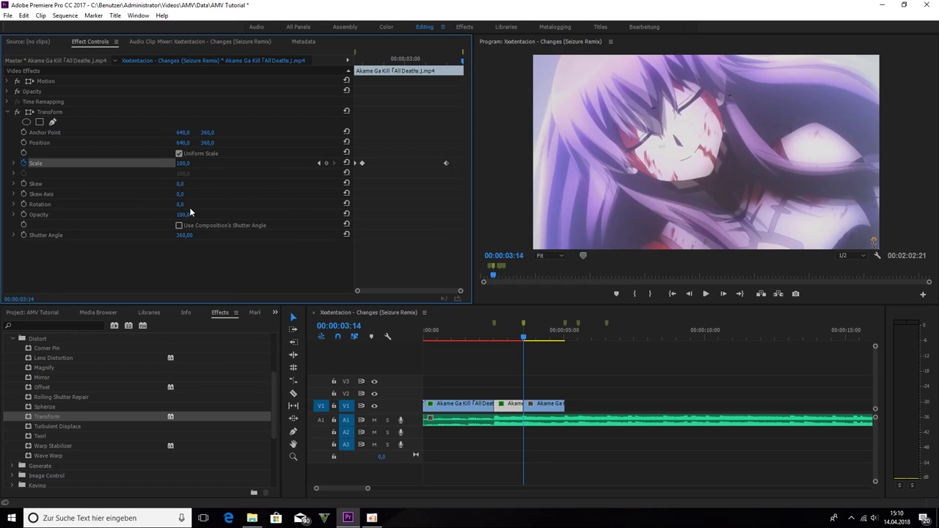
click(184, 165)
text(300)
key(Return)
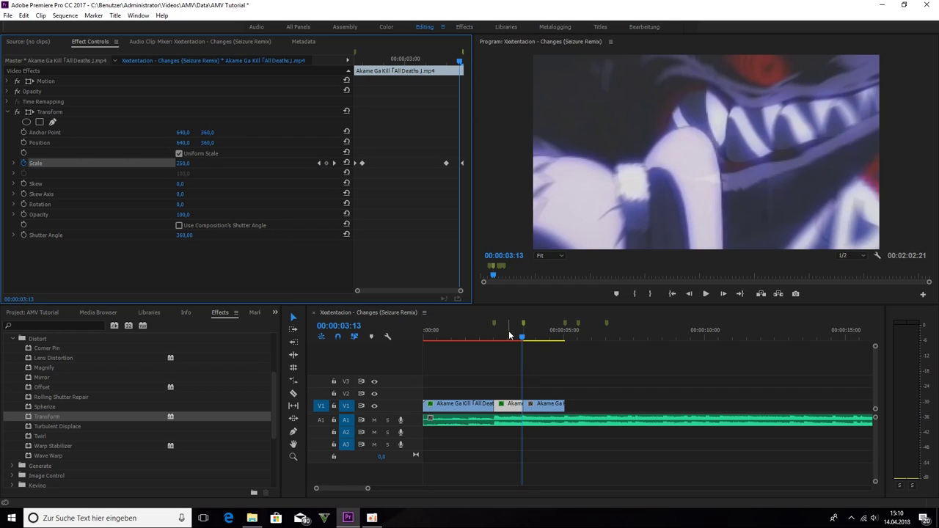
Keyframe the second clip's Transform Rotation from 0 at 00:00:03:11 to 180 at 00:00:03:14
key(Left)
key(Left)
key(Left)
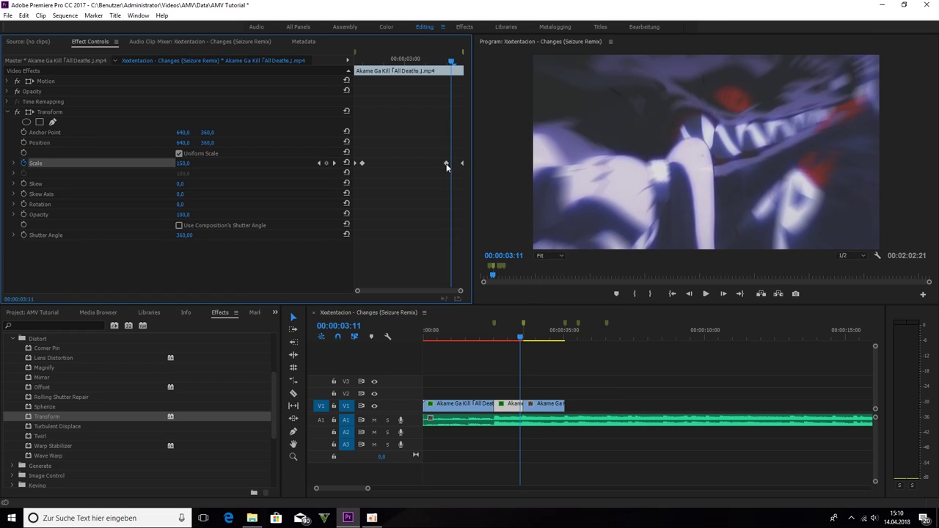
click(25, 205)
key(Right)
key(Right)
key(Right)
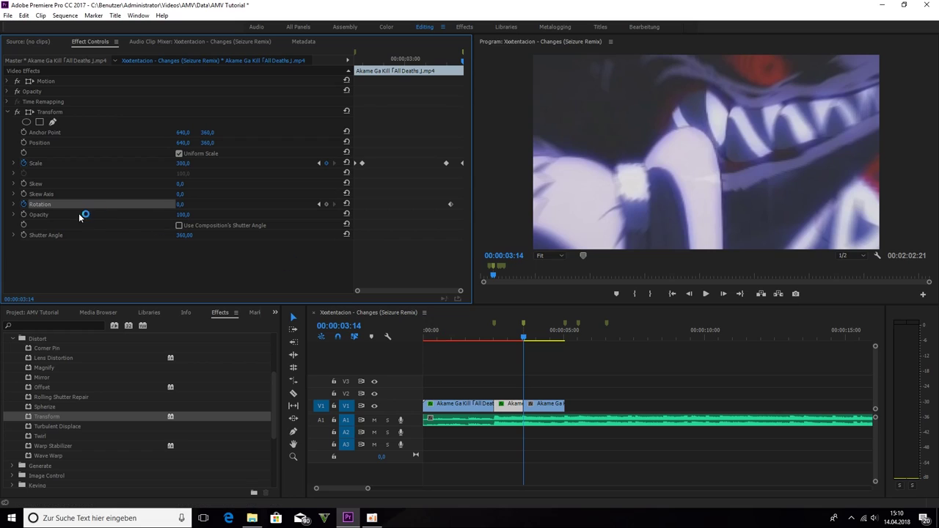
click(180, 204)
text(180)
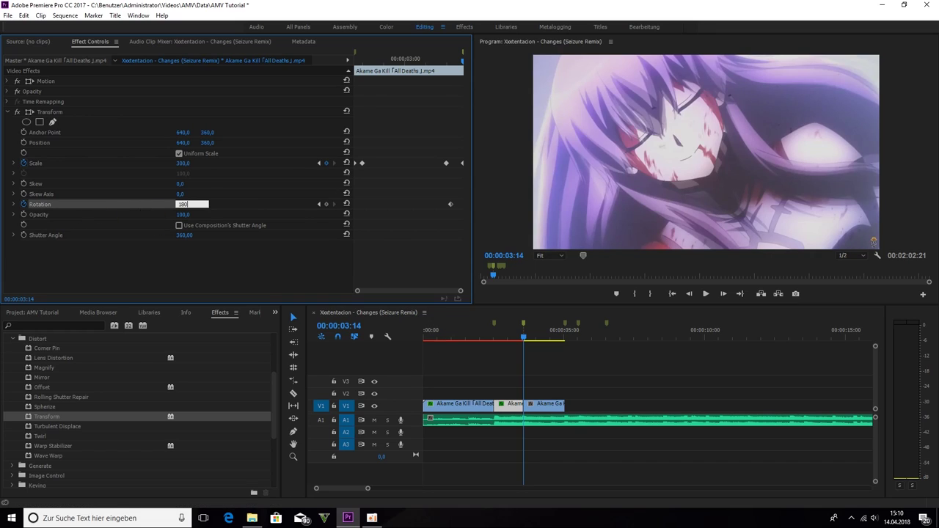
key(Return)
Play back the cut between the second and third clips
click(531, 324)
key(space)
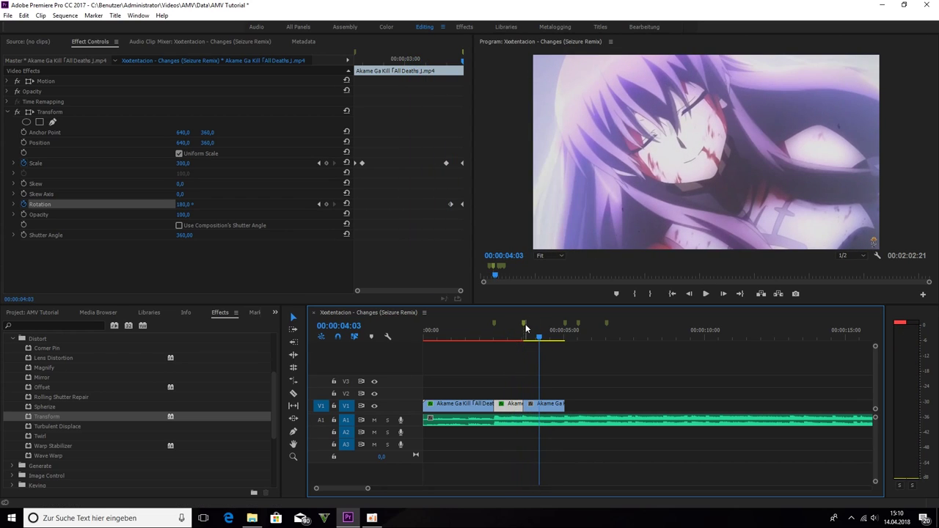
key(space)
Apply the Transform effect to the third clip on V1, with Use Composition's Shutter Angle off and the Shutter Angle set to 360
click(544, 398)
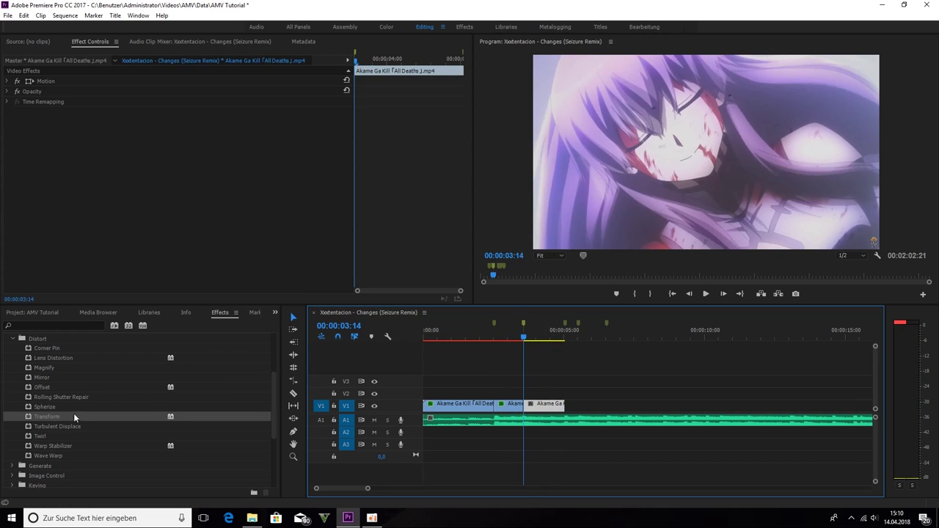
drag(73, 415, 169, 209)
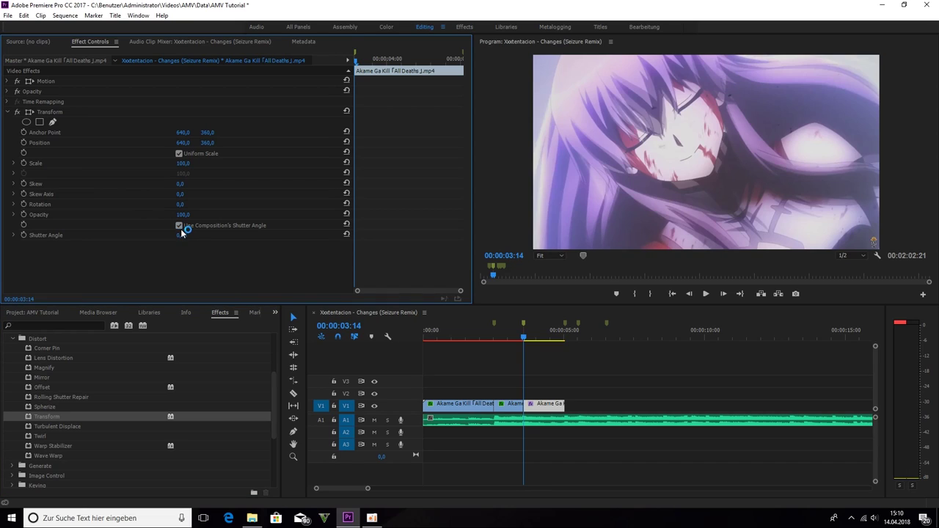
click(179, 226)
click(363, 62)
key(Left)
key(Left)
key(Left)
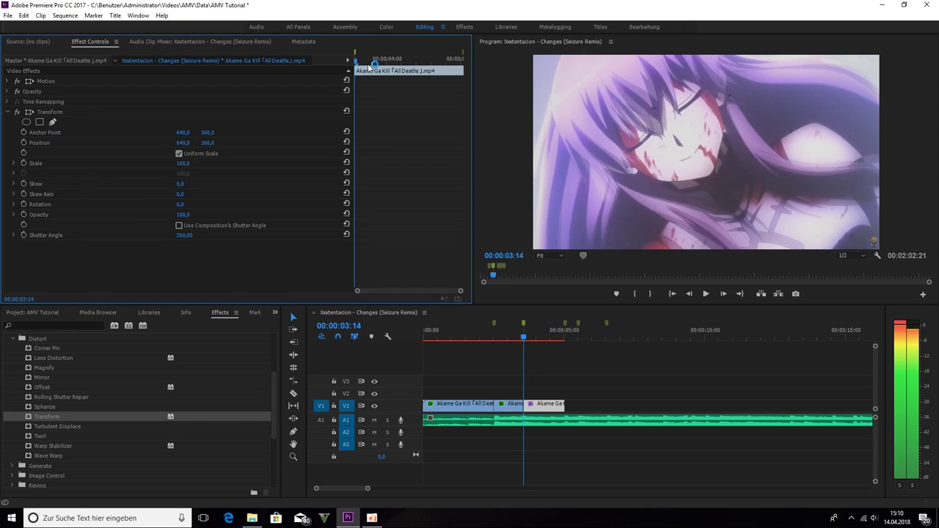
Keyframe the third clip's Transform Scale from 300 at 00:00:03:14 to 100 at 00:00:03:17
click(23, 164)
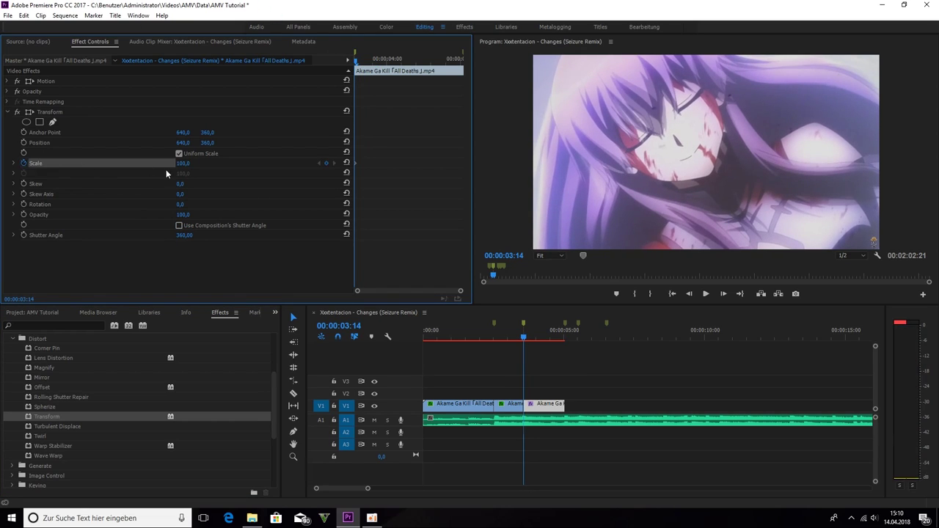
click(184, 165)
text(3)
key(Return)
key(Right)
key(Right)
key(Right)
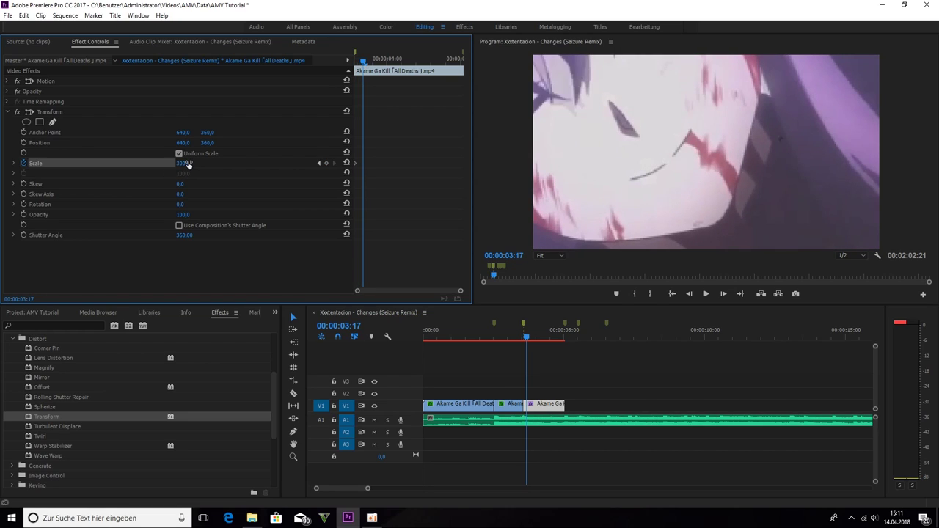
click(185, 164)
text(100)
key(Return)
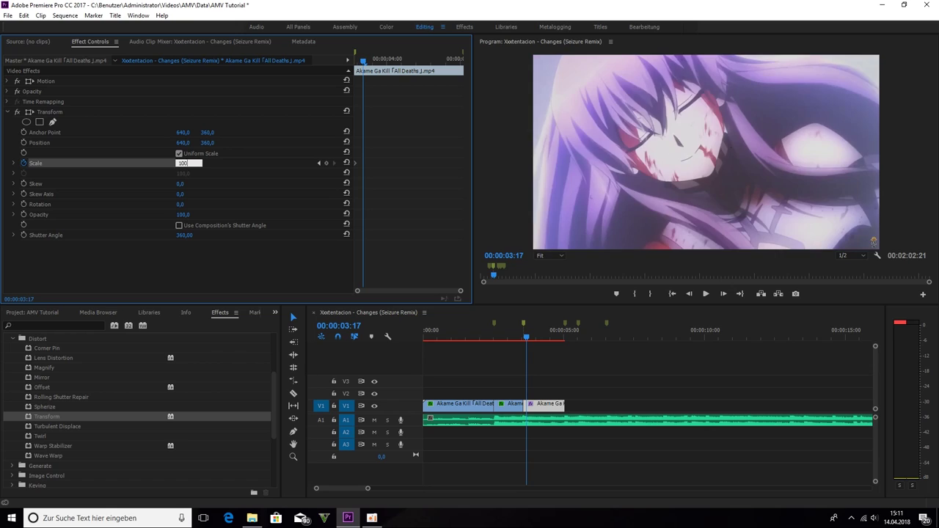
Keyframe the third clip's Transform Rotation from 180 at 00:00:03:14 to 360 at 00:00:03:16
key(Left)
key(Left)
key(Left)
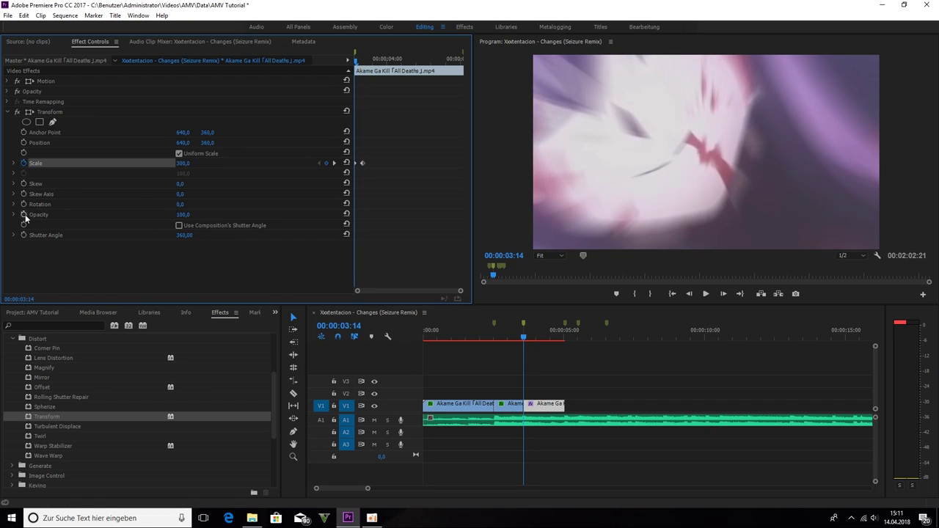
click(23, 204)
click(192, 204)
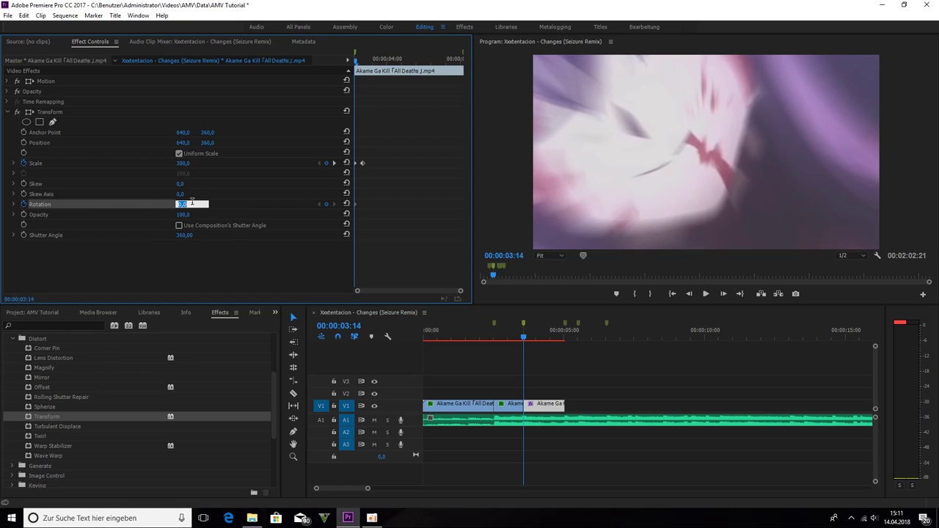
text(180)
key(Return)
key(Right)
key(Right)
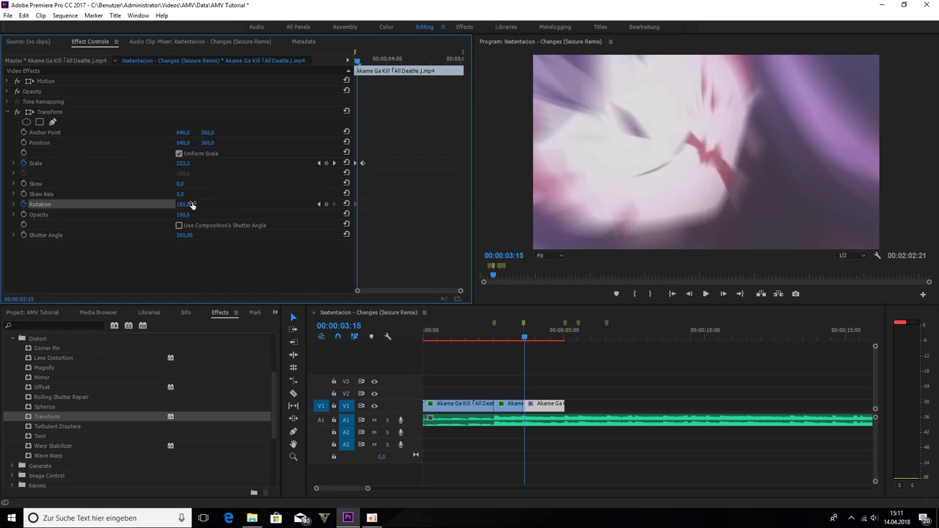
click(190, 204)
text(360)
key(Return)
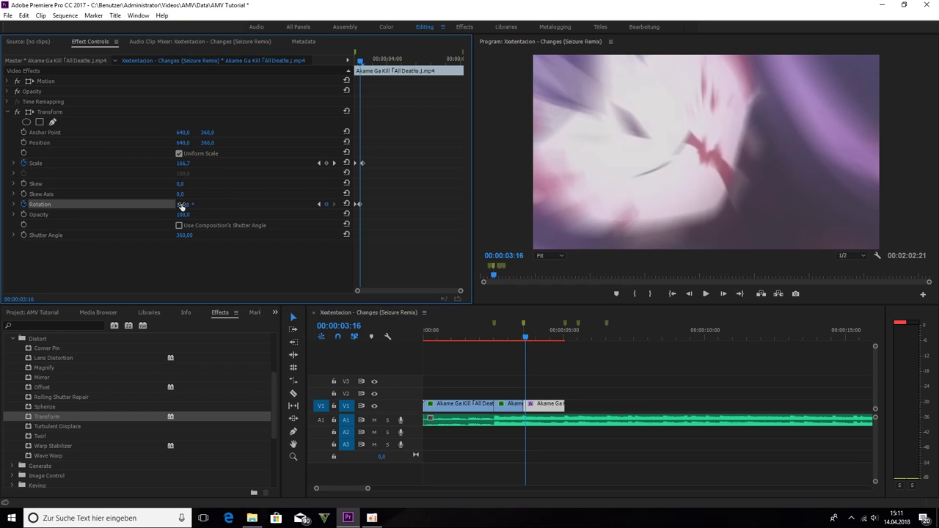
Play back the rotating zoom transition between the second and third clips from 00:00:03:01
click(505, 335)
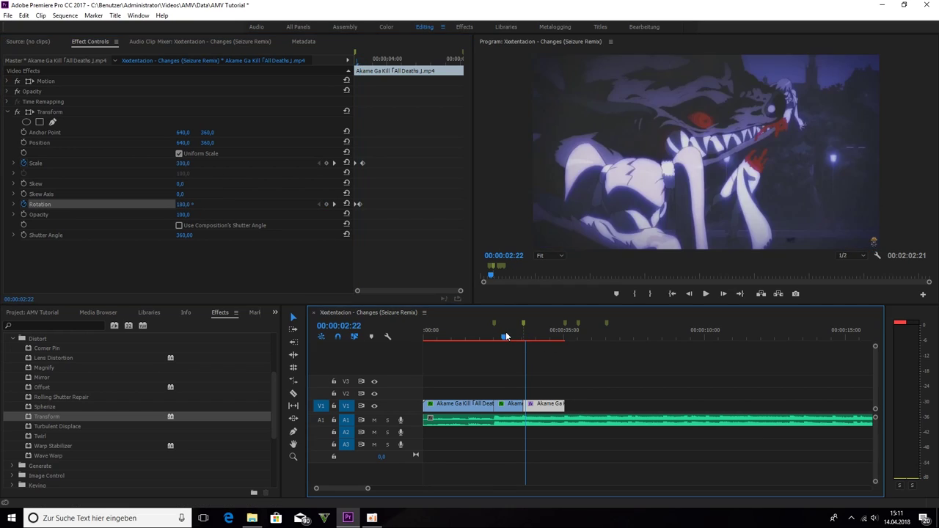
click(509, 336)
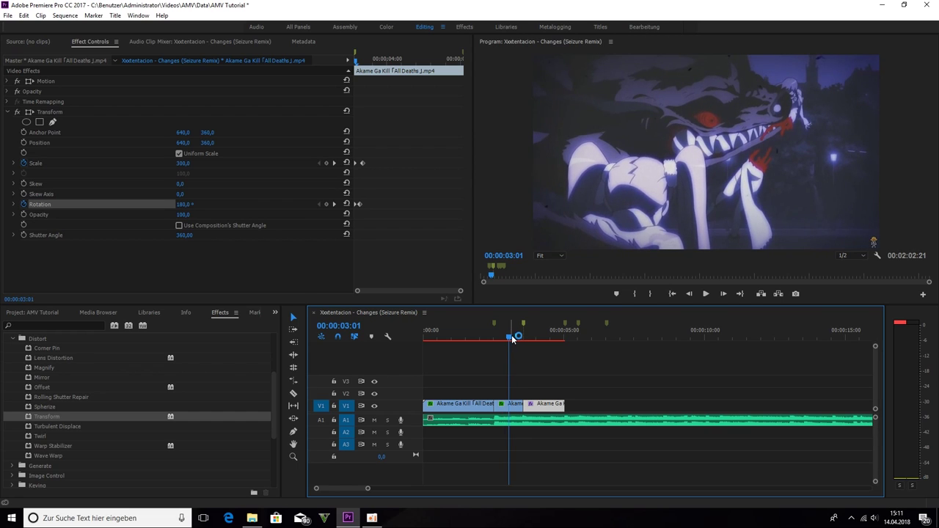
key(space)
click(514, 336)
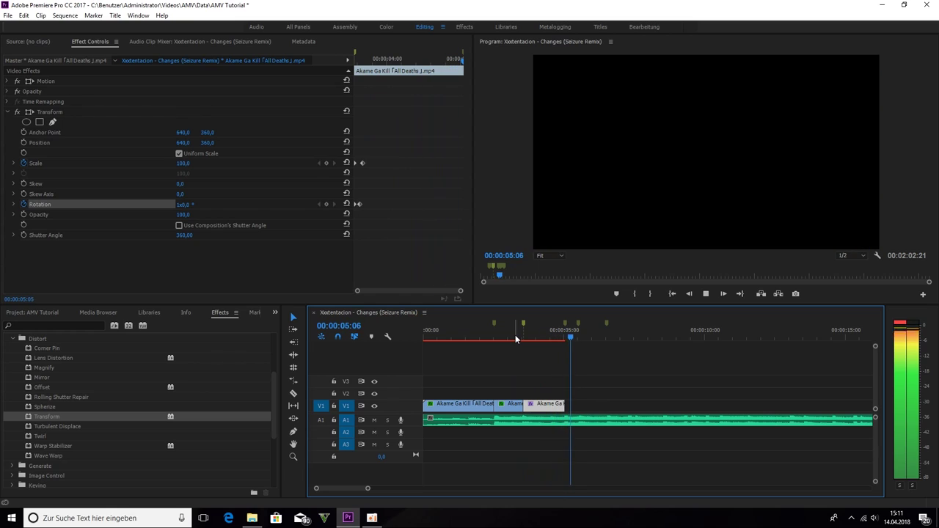
key(space)
mouse_move(367, 488)
mouse_down()
mouse_move(381, 490)
mouse_move(370, 489)
mouse_up()
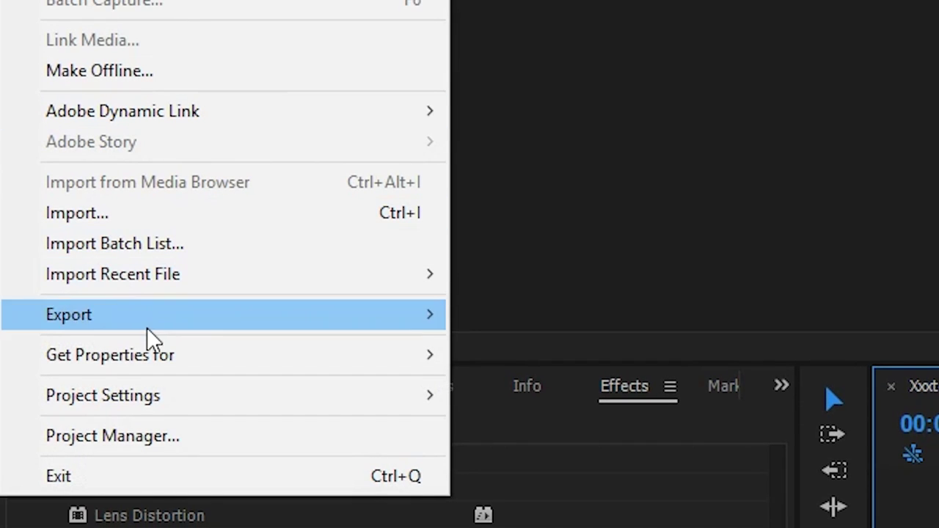
Open the media export settings for the sequence and choose the YouTube 1080p HD preset
click(176, 323)
click(499, 319)
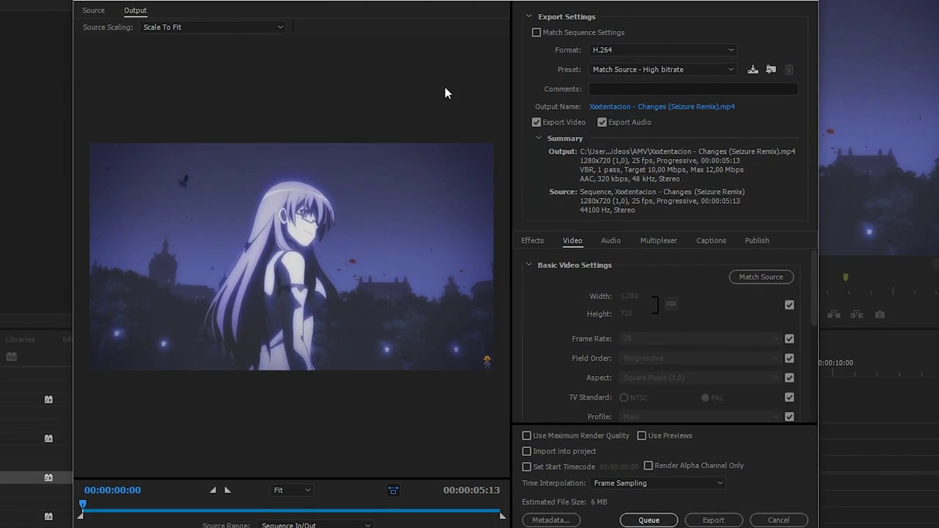
click(646, 69)
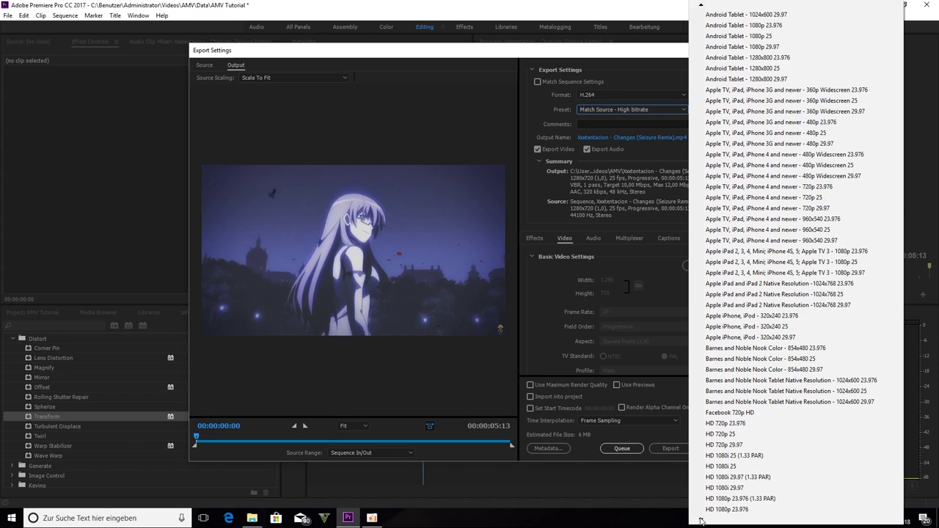
scroll(700, 520, down, 8)
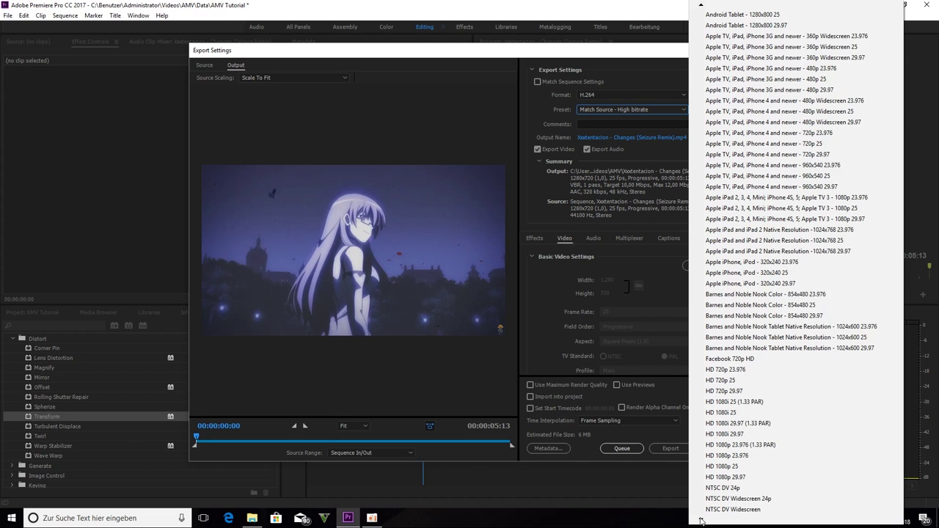
scroll(700, 519, down, 2)
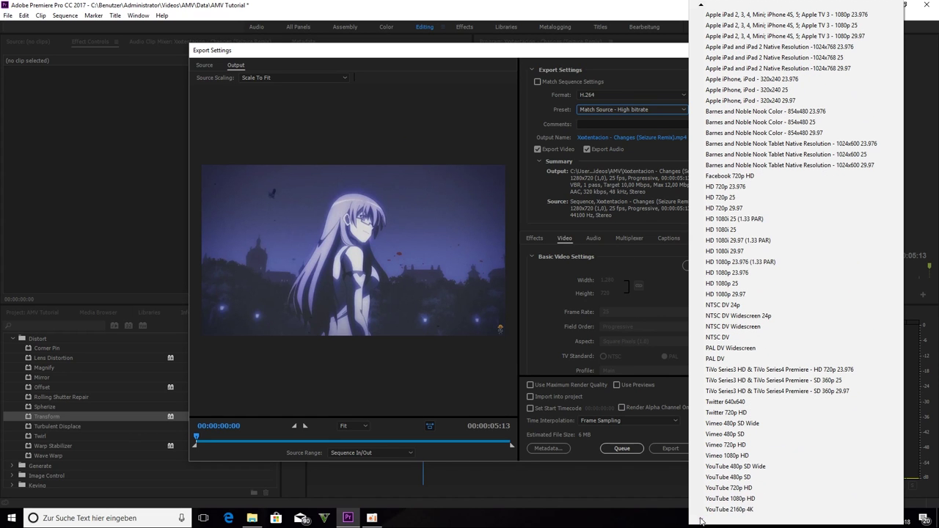
click(738, 499)
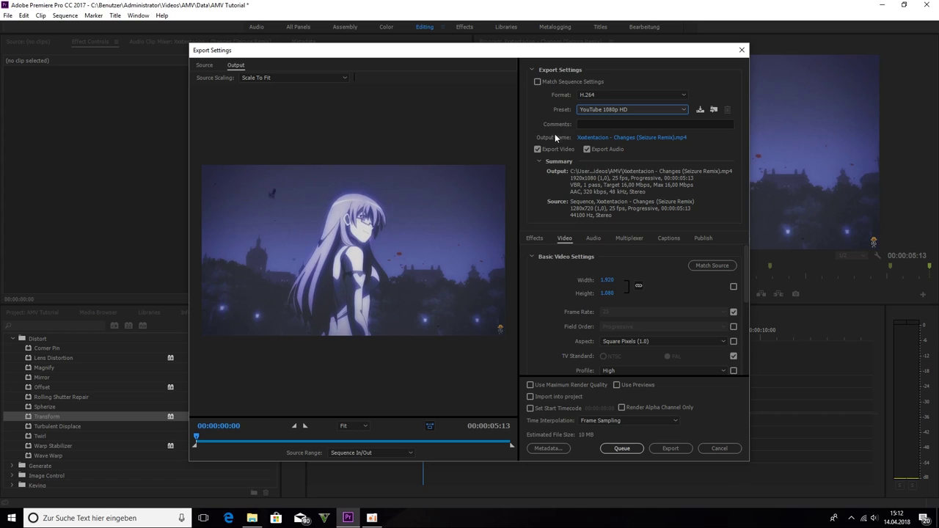
Name the output file Tutorial AMV in the AMV folder and export the video
click(600, 140)
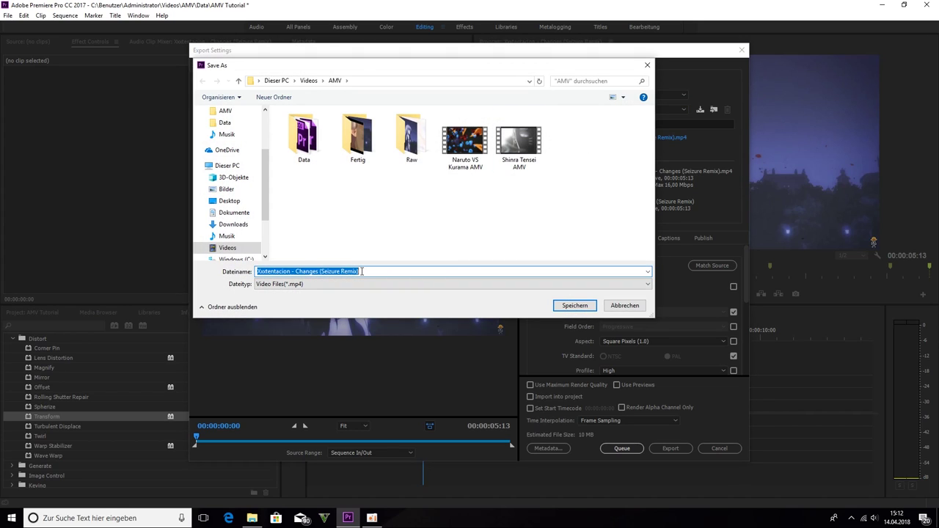
text(Tutorial AMV)
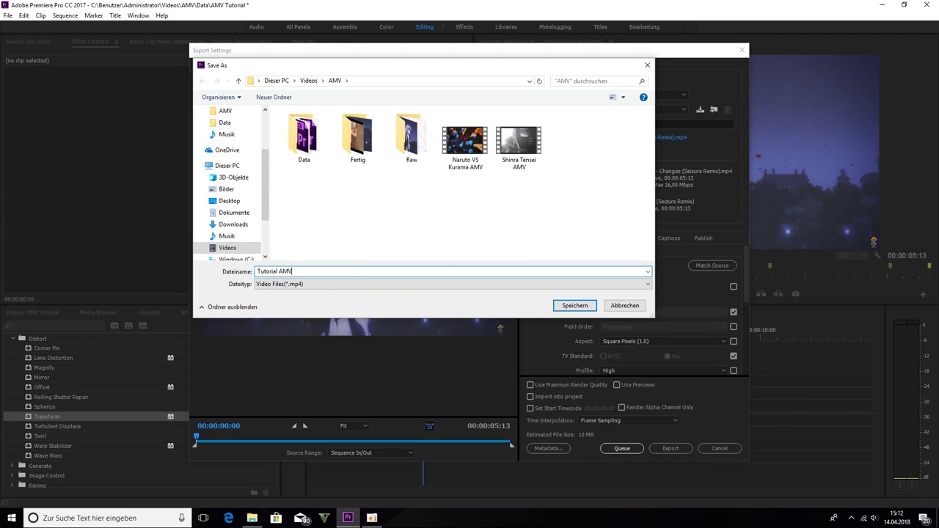
key(Return)
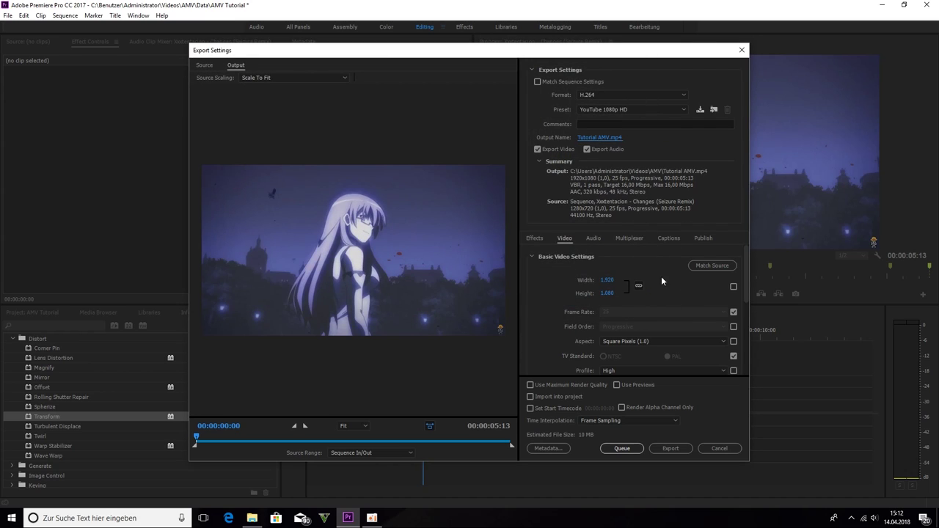
click(670, 448)
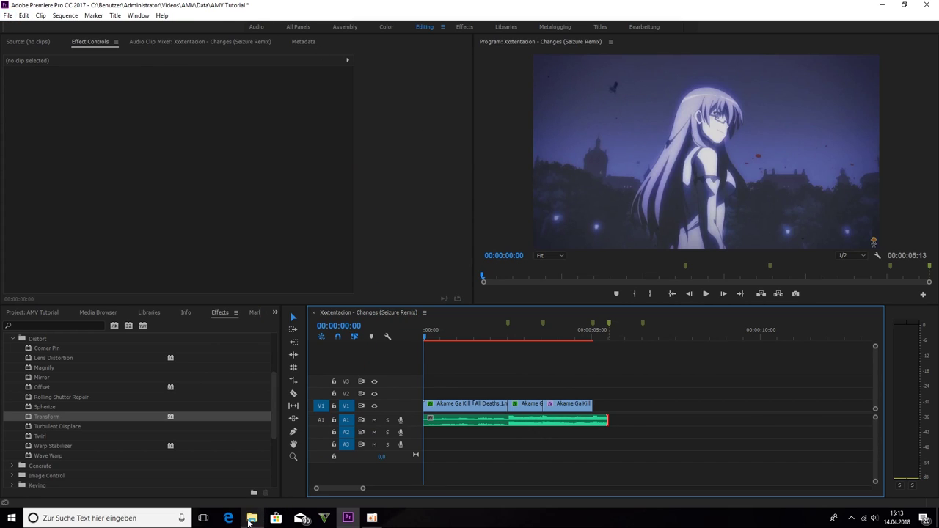
Play the opening of the sequence briefly and return the playhead to 00:00:00:00
mouse_move(249, 522)
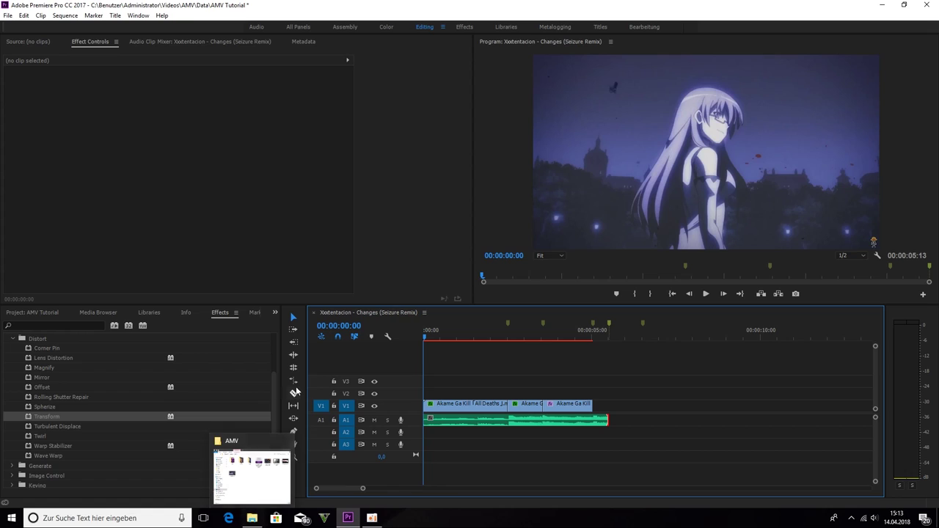
key(space)
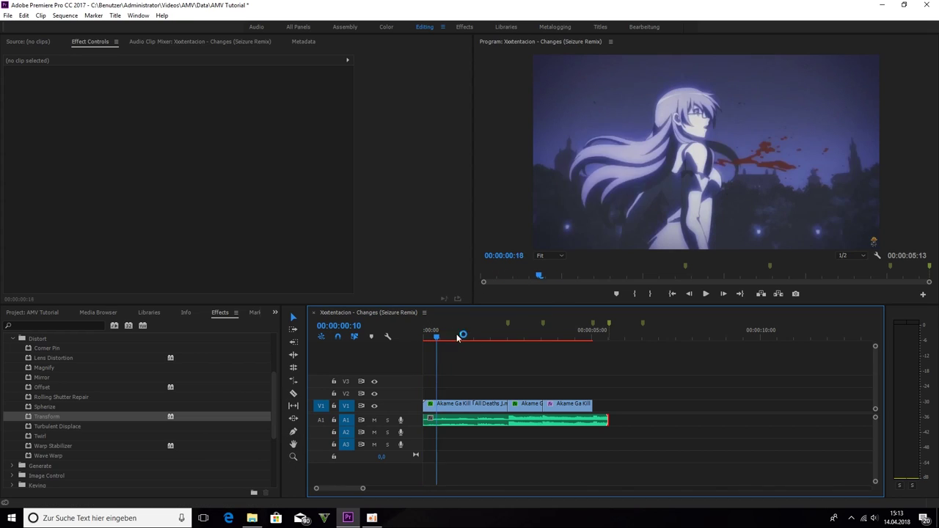
key(Home)
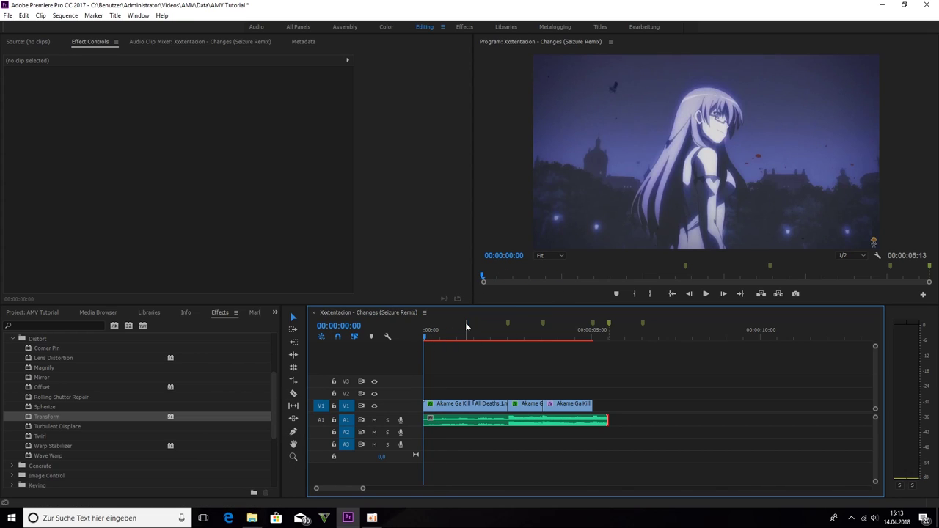